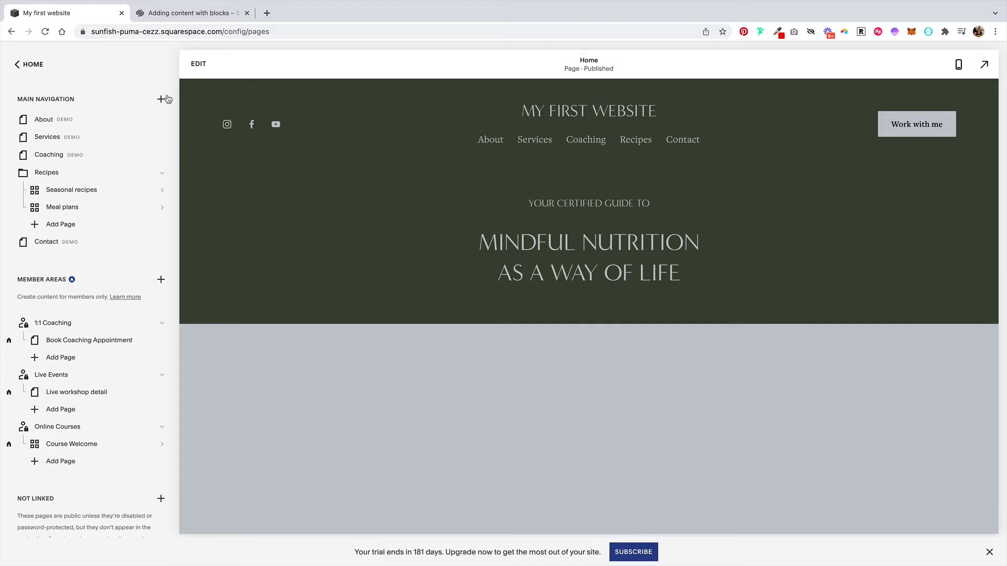
# Add a new page to Main Navigation from the Gallery category's Gallery 1 layout
pyautogui.click(161, 100)
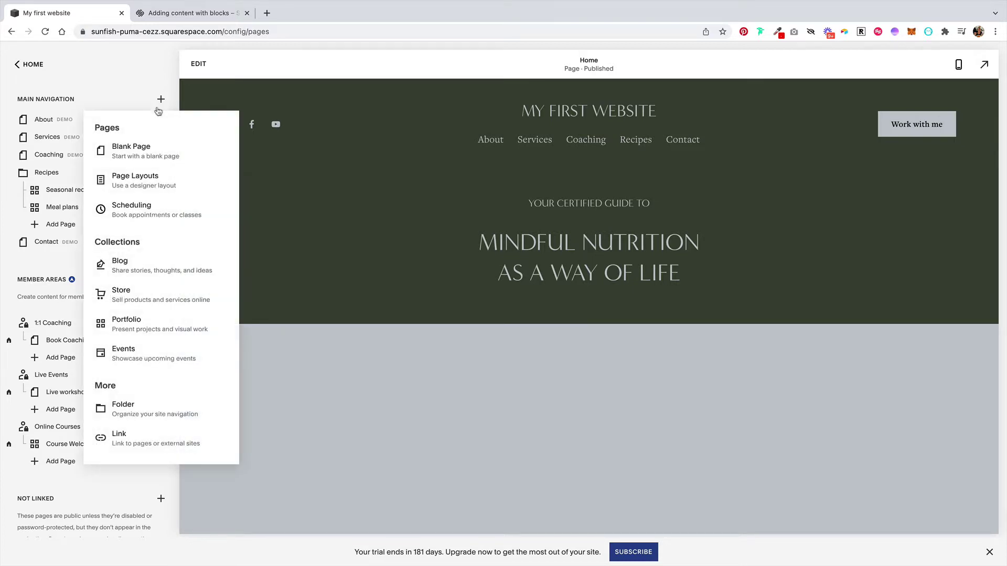
pyautogui.click(149, 184)
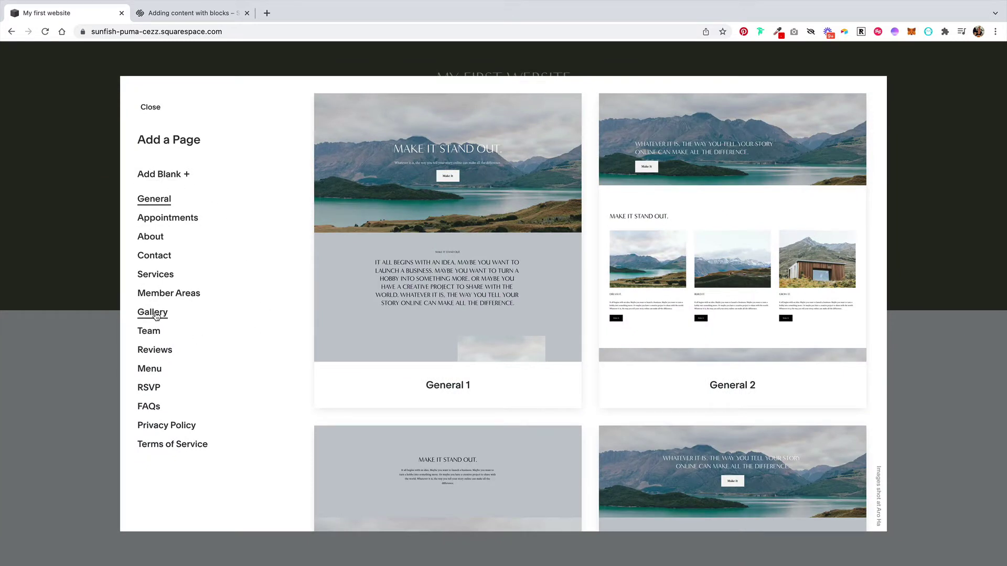
pyautogui.click(156, 316)
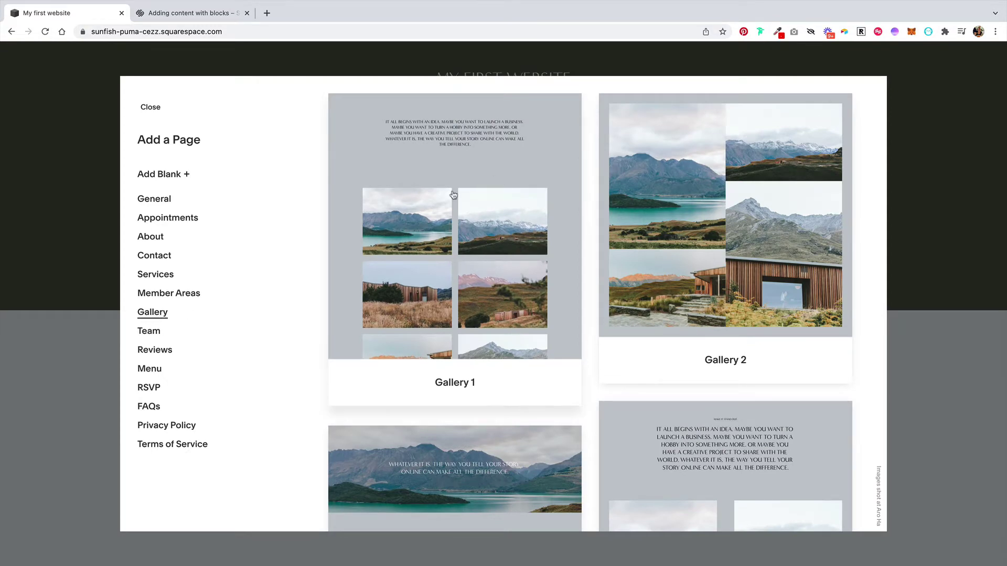
pyautogui.click(449, 223)
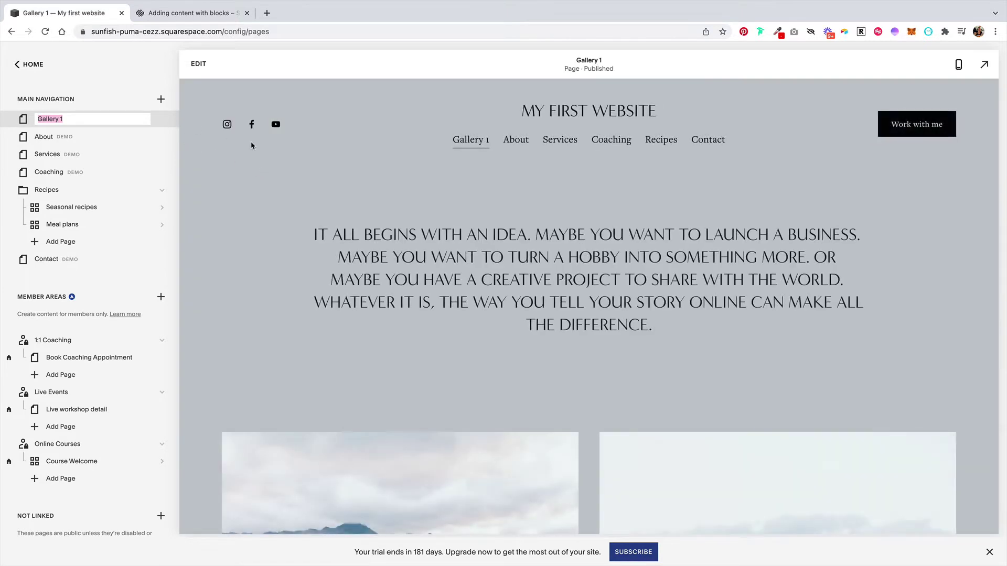
pyautogui.click(199, 64)
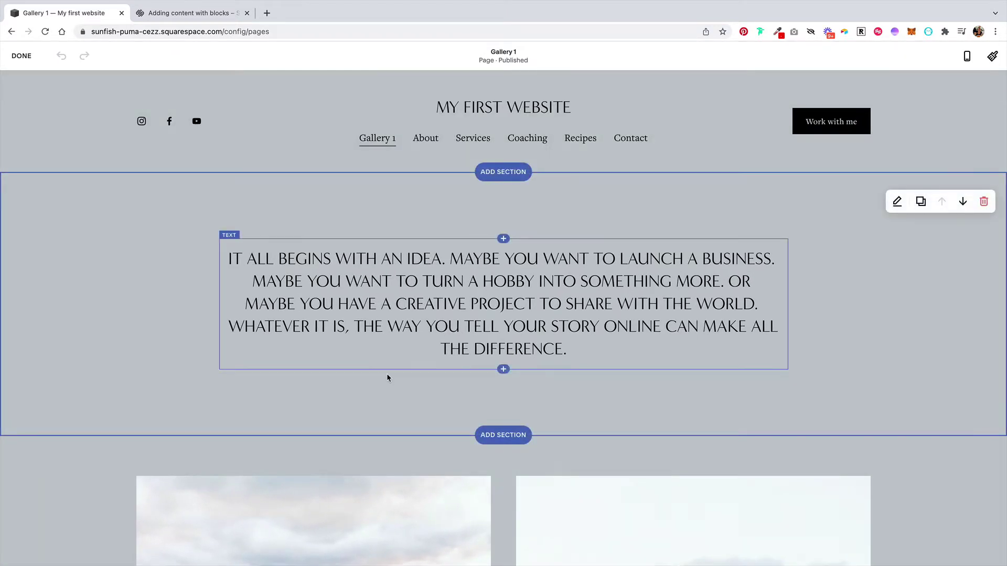
pyautogui.scroll(-6, 386, 375)
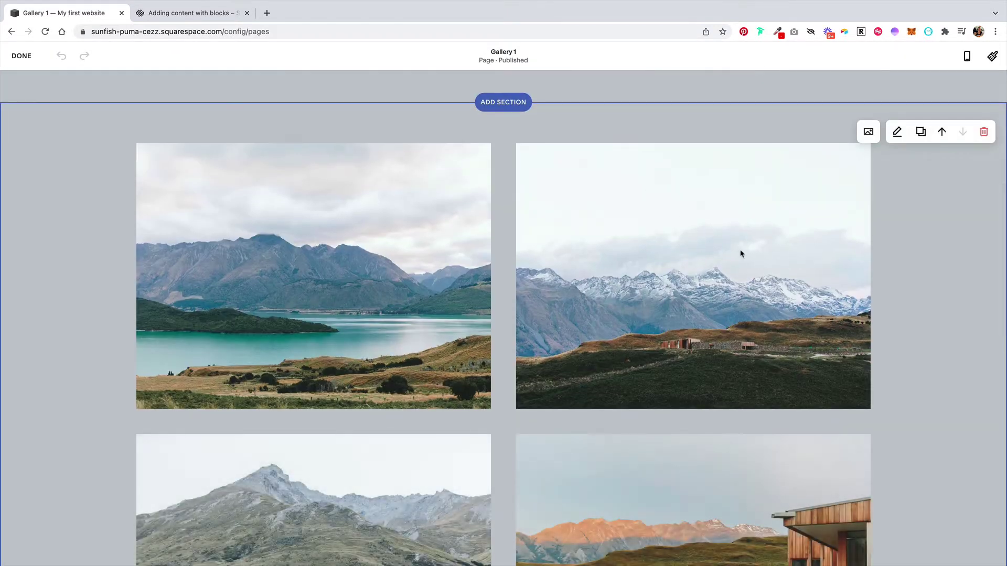
pyautogui.click(868, 133)
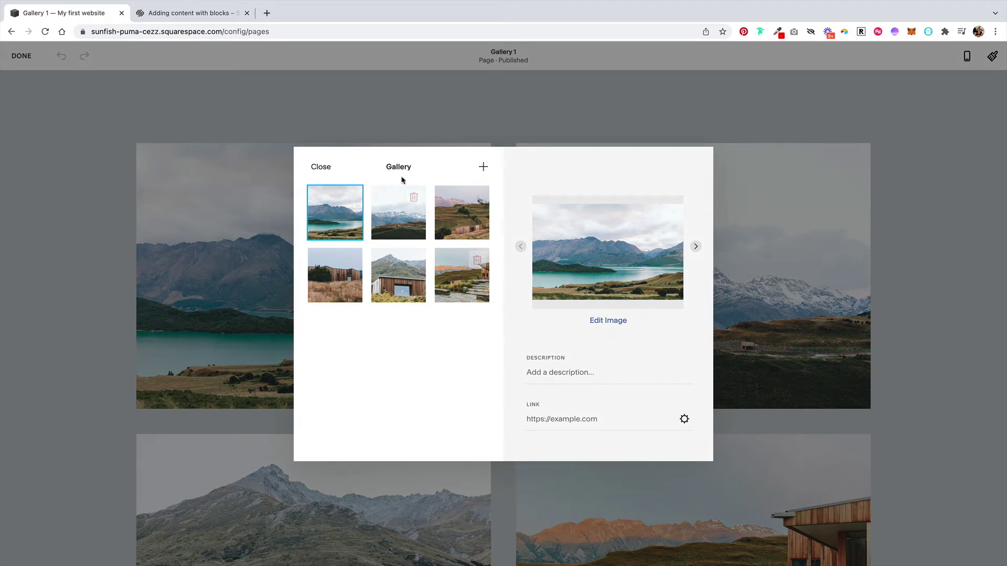
pyautogui.click(403, 215)
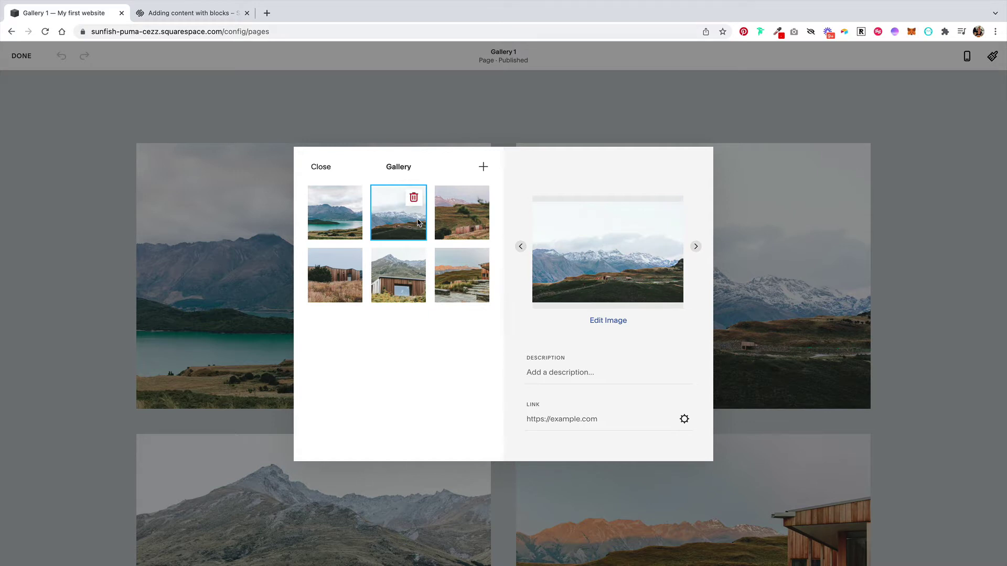
pyautogui.click(483, 167)
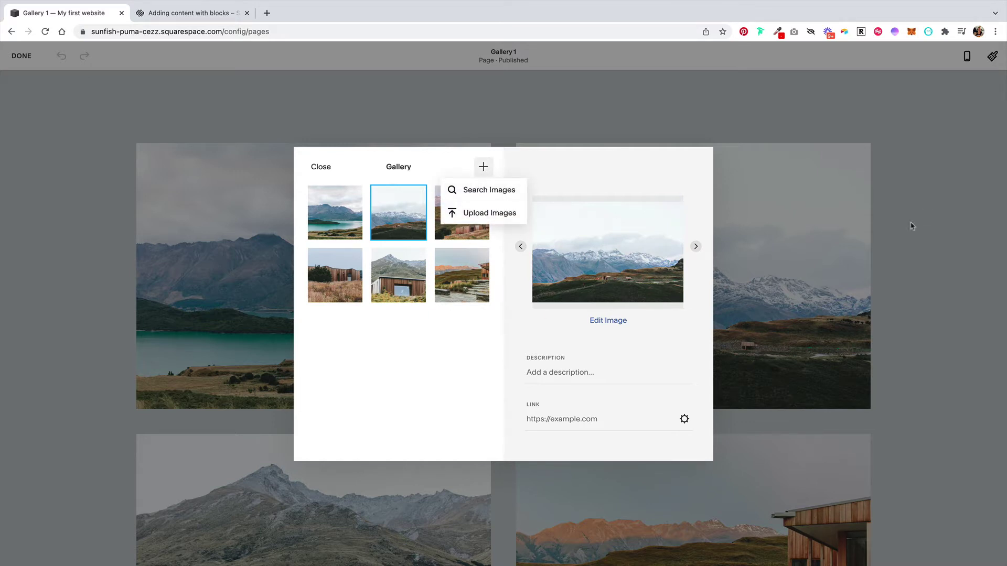
pyautogui.click(579, 350)
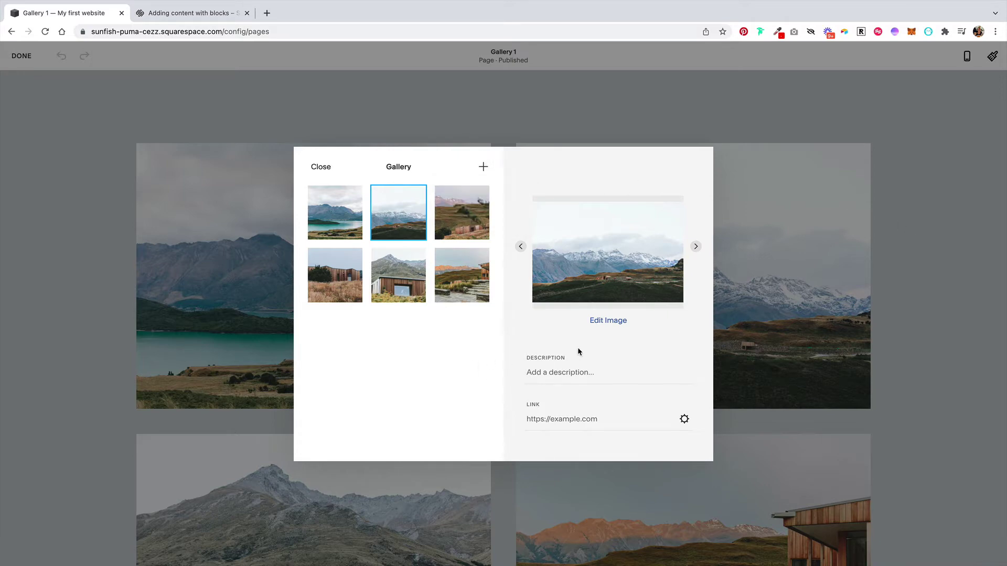
pyautogui.click(914, 242)
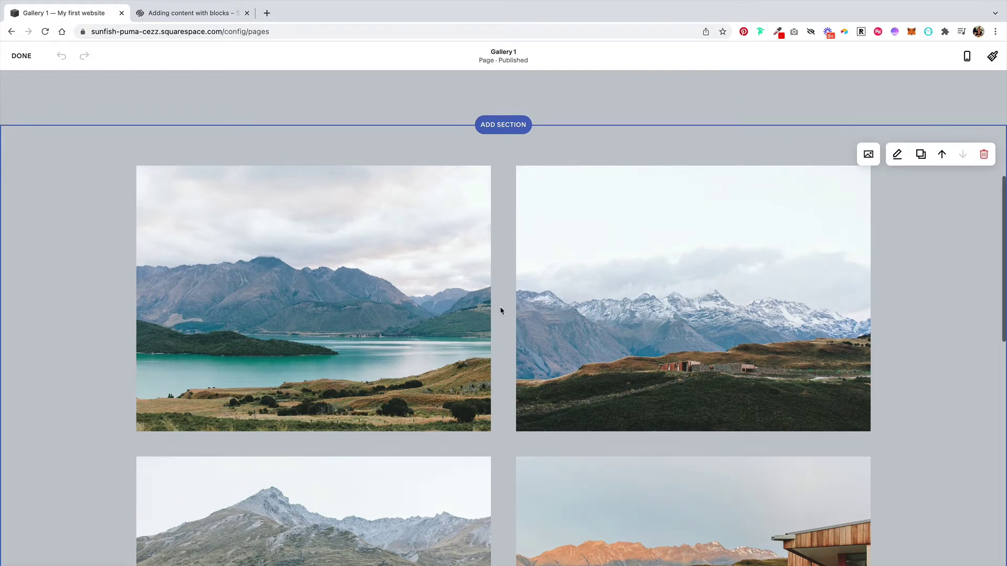
pyautogui.scroll(-7, 501, 310)
# Finish the Gallery 1 page, then add a Blog 3 collection page with four sample posts
pyautogui.click(20, 55)
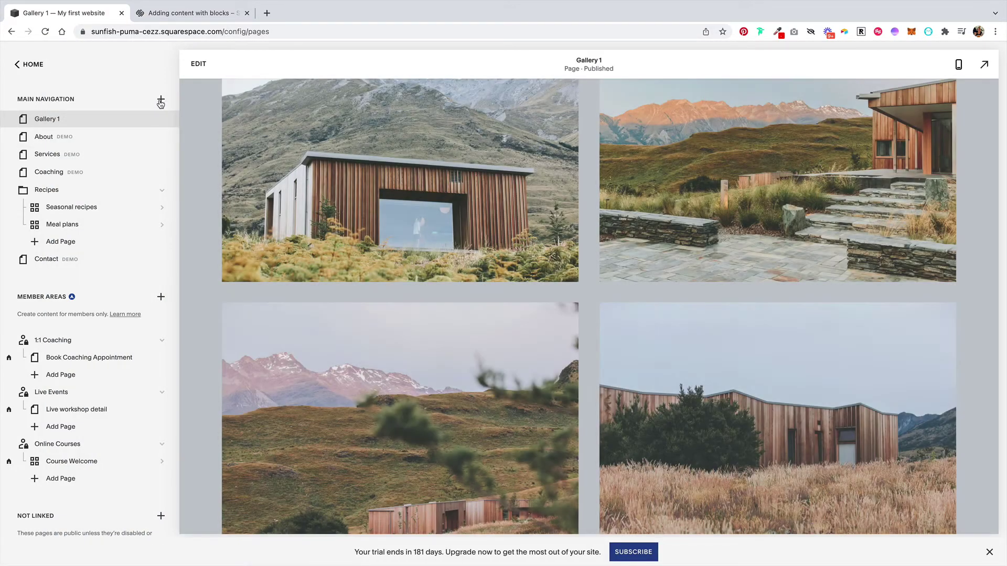
pyautogui.click(161, 100)
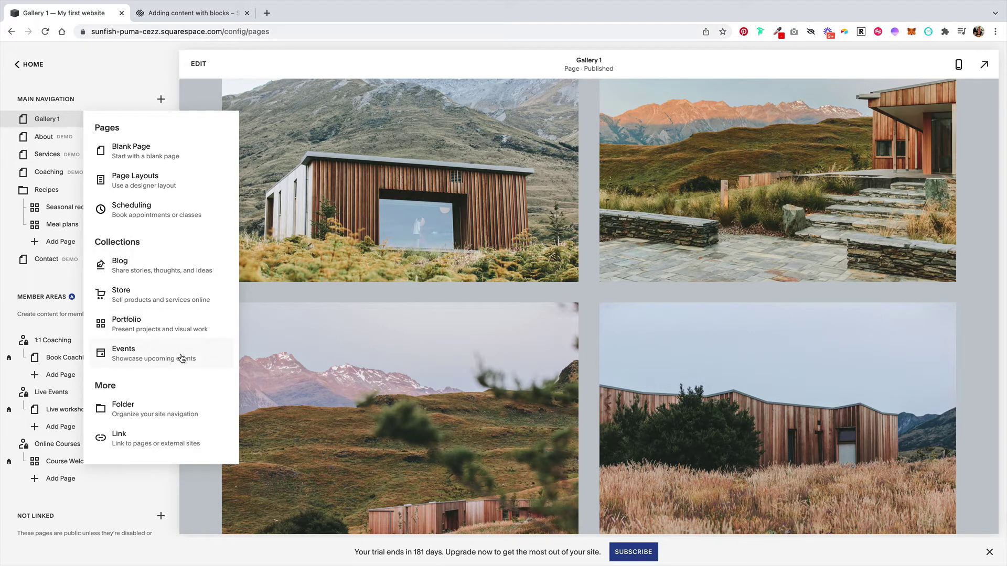
pyautogui.click(148, 271)
pyautogui.scroll(-3, 510, 277)
pyautogui.scroll(-2, 509, 275)
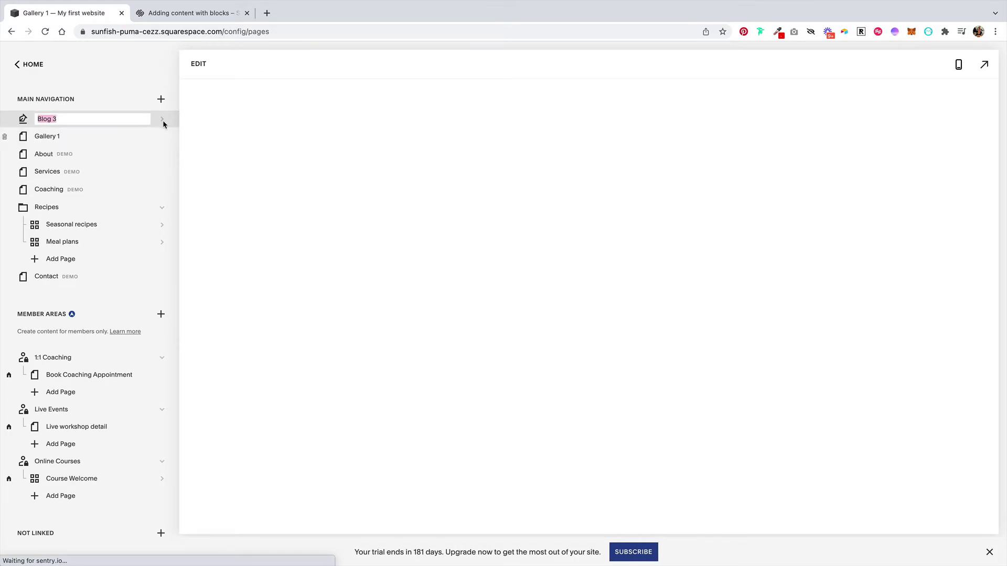
pyautogui.click(163, 119)
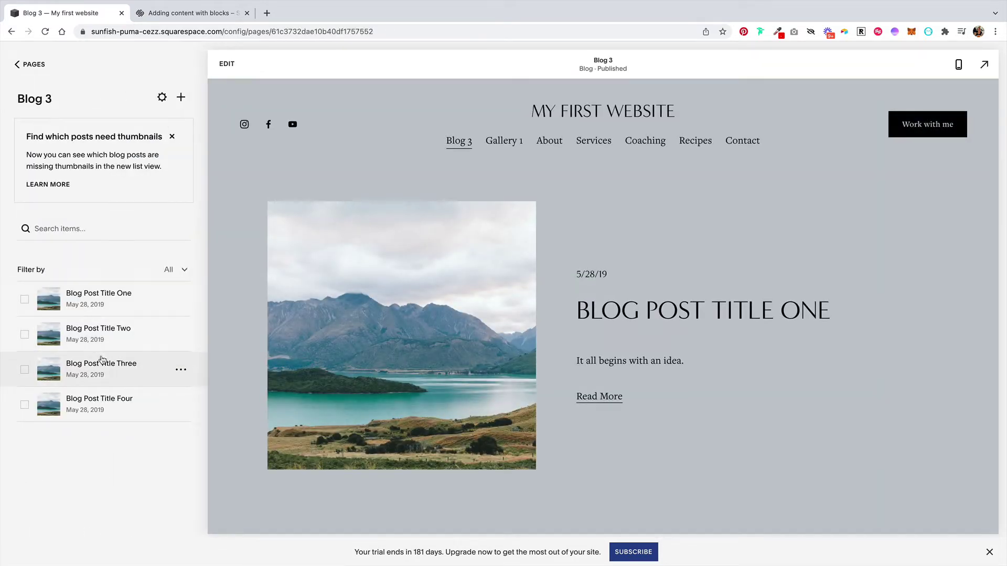
pyautogui.click(181, 300)
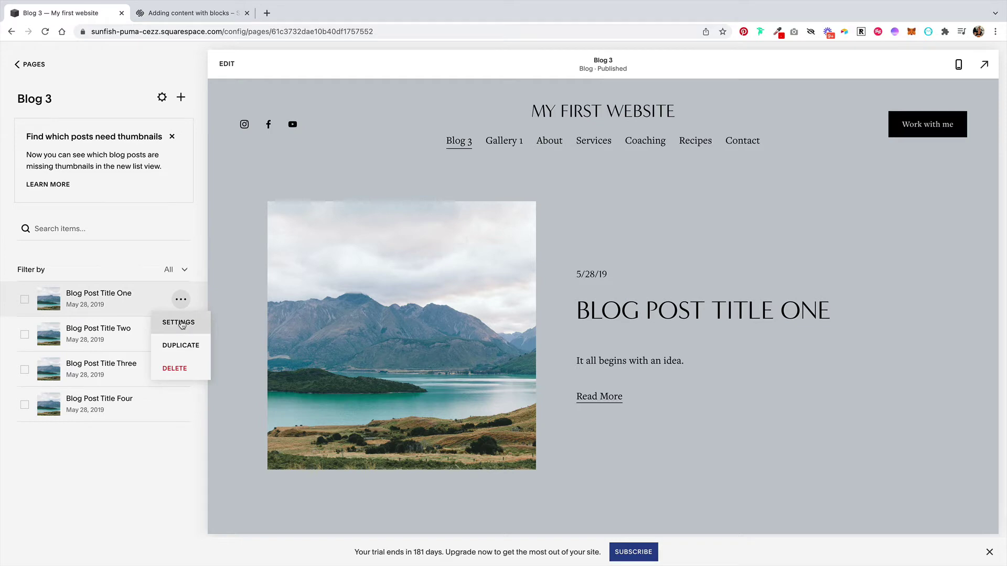
pyautogui.click(182, 323)
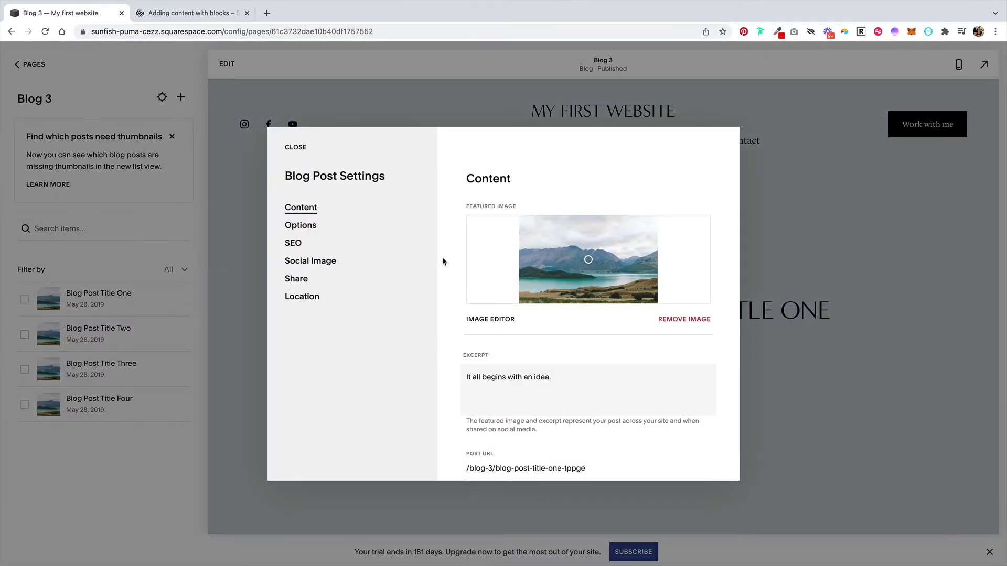
pyautogui.scroll(-1, 583, 378)
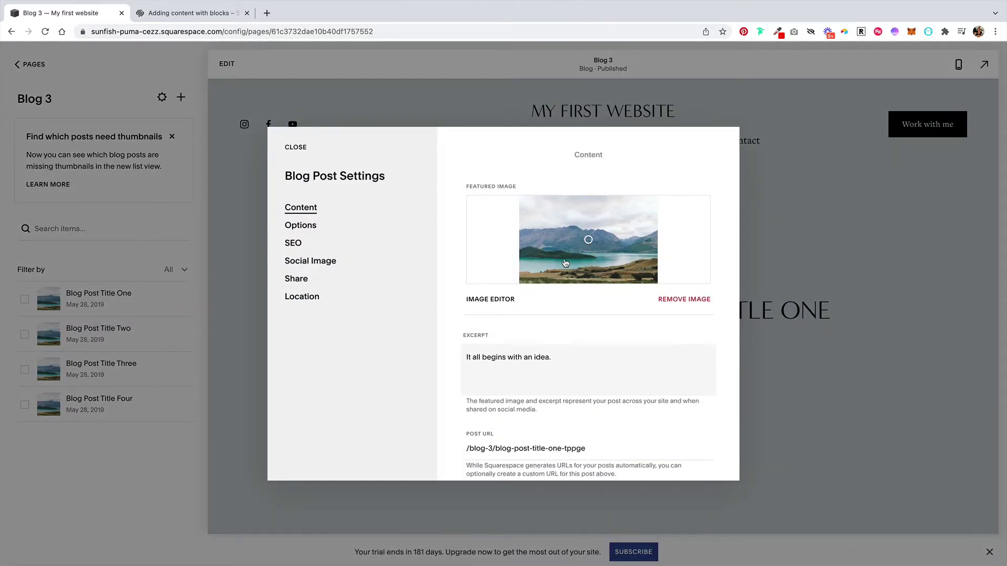
pyautogui.scroll(-4, 565, 260)
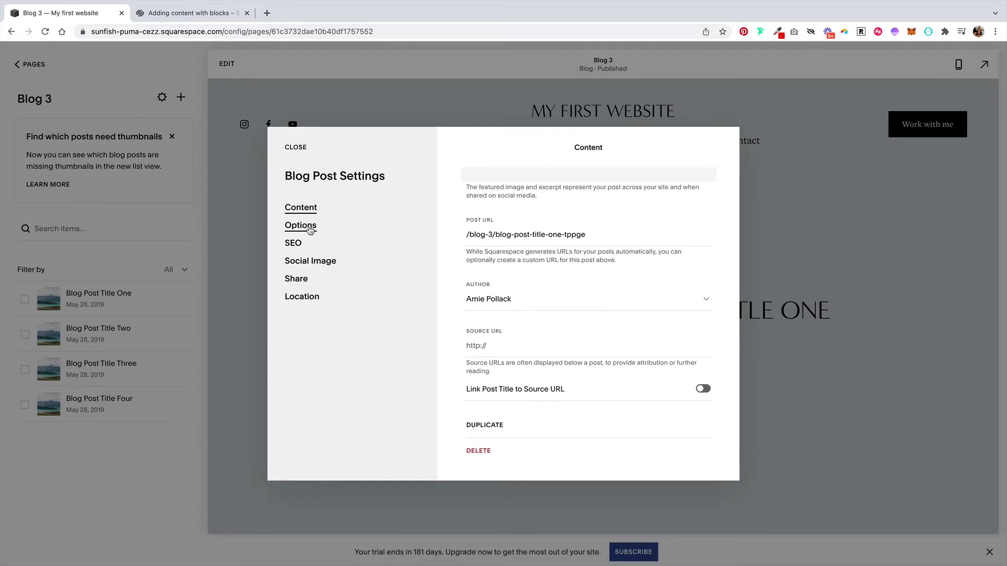
pyautogui.click(310, 231)
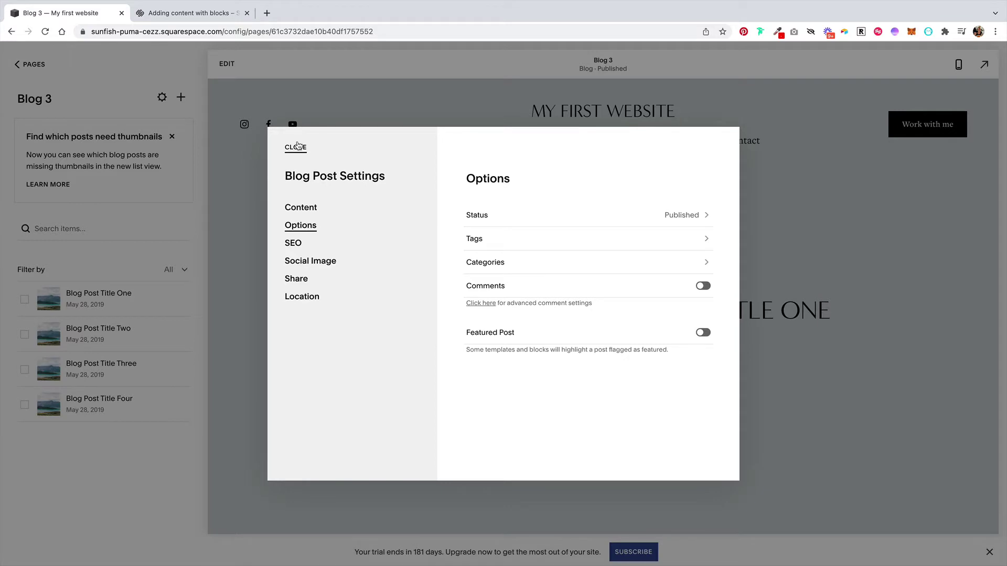
pyautogui.click(297, 147)
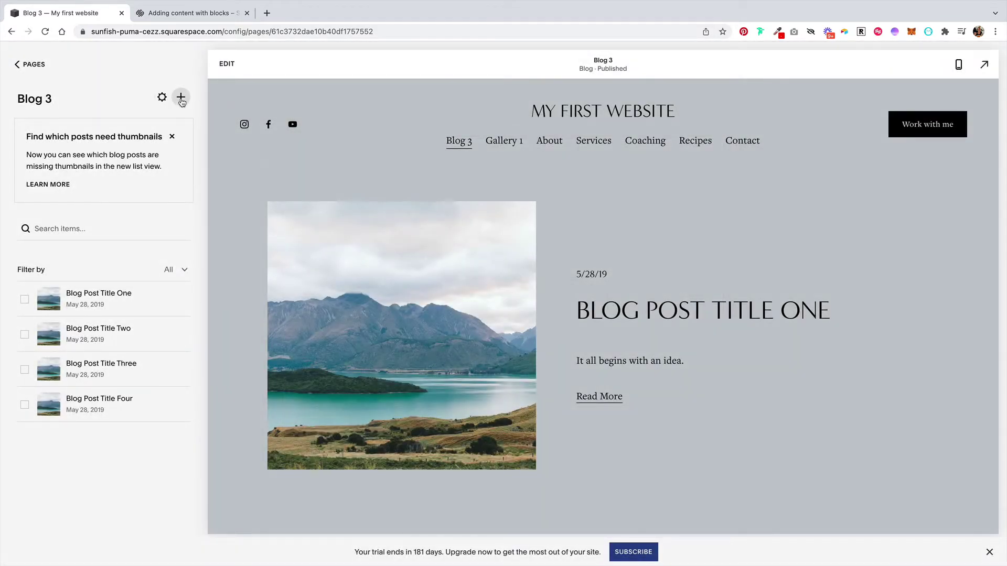
# Create a new untitled draft post in Blog 3 and exit the post editor
pyautogui.click(182, 99)
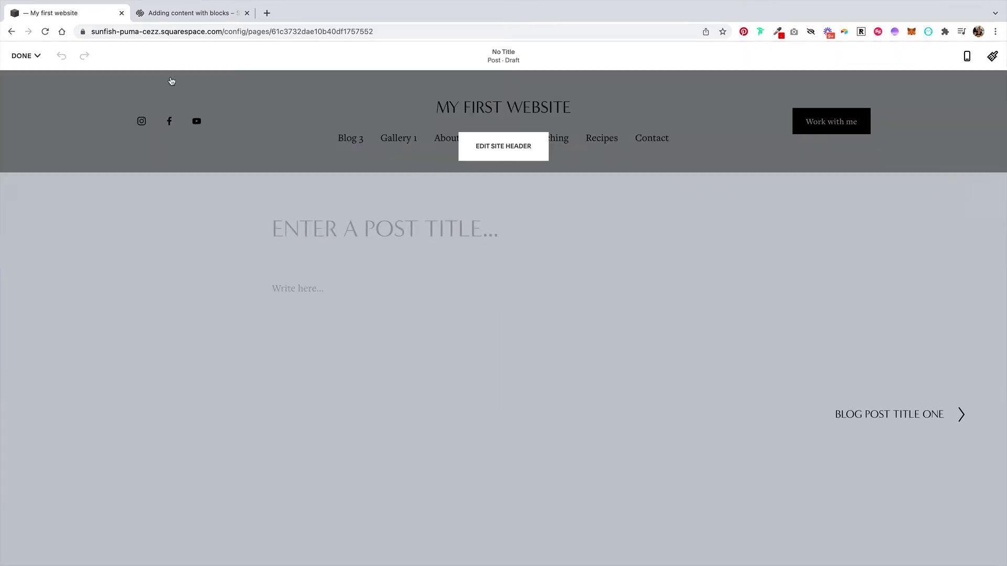
pyautogui.click(23, 55)
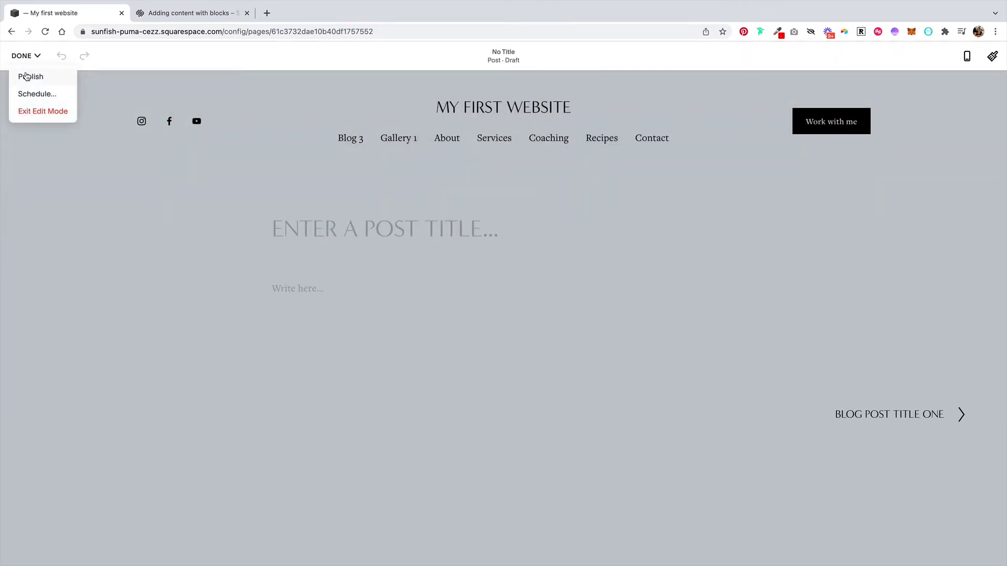
pyautogui.click(35, 119)
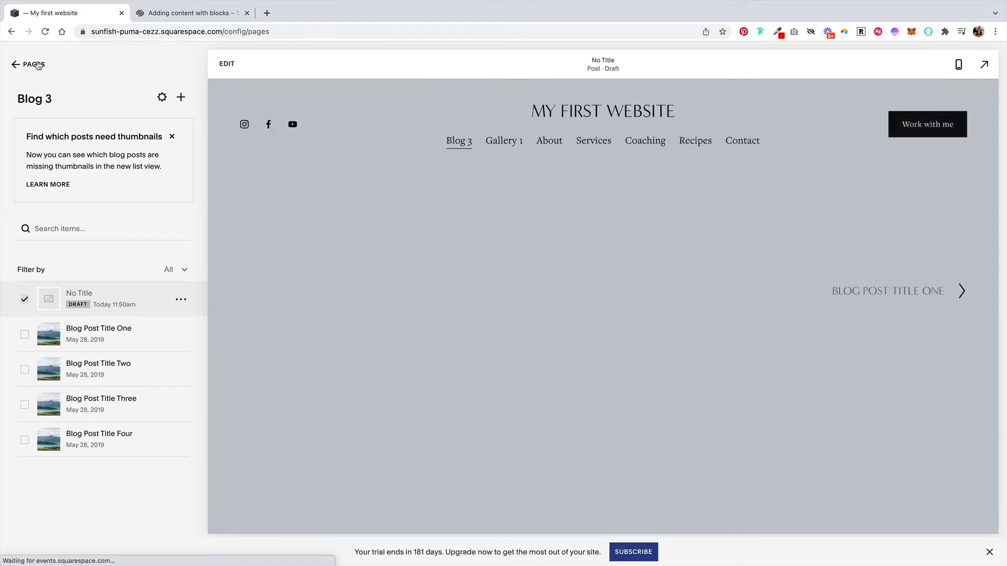
# Return to Pages and add a Portfolio collection page using the Portfolio 1 layout
pyautogui.click(34, 65)
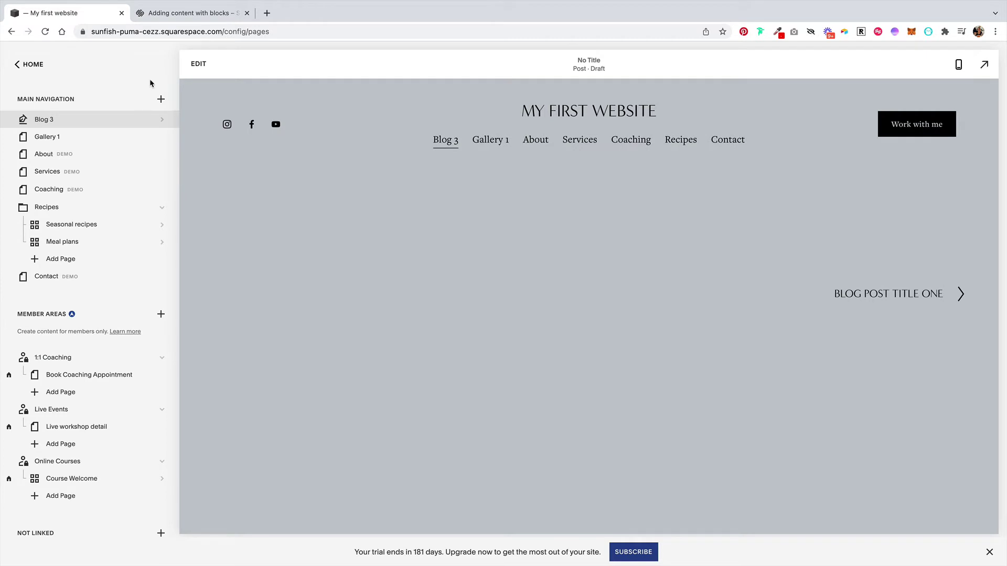
pyautogui.click(162, 99)
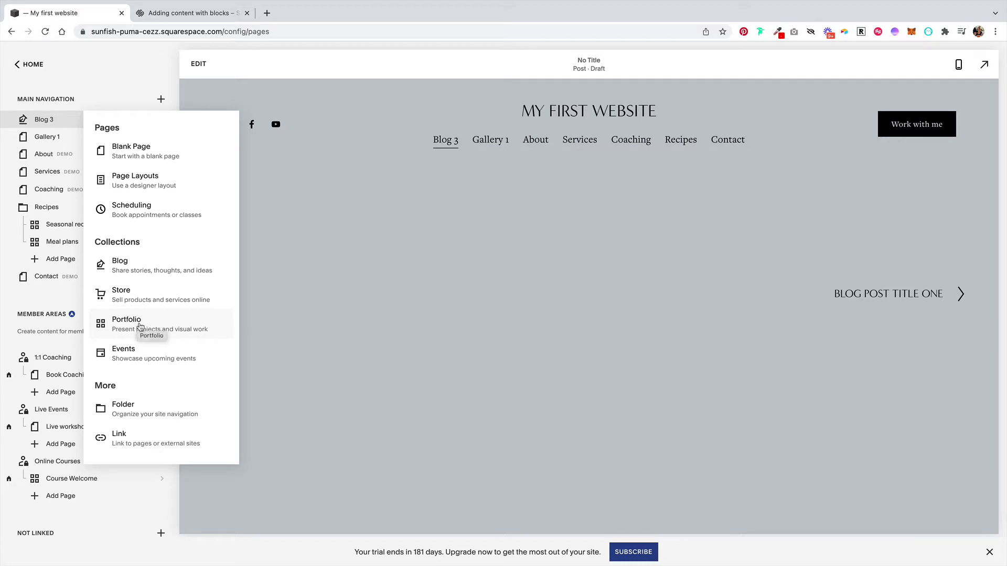
pyautogui.click(166, 329)
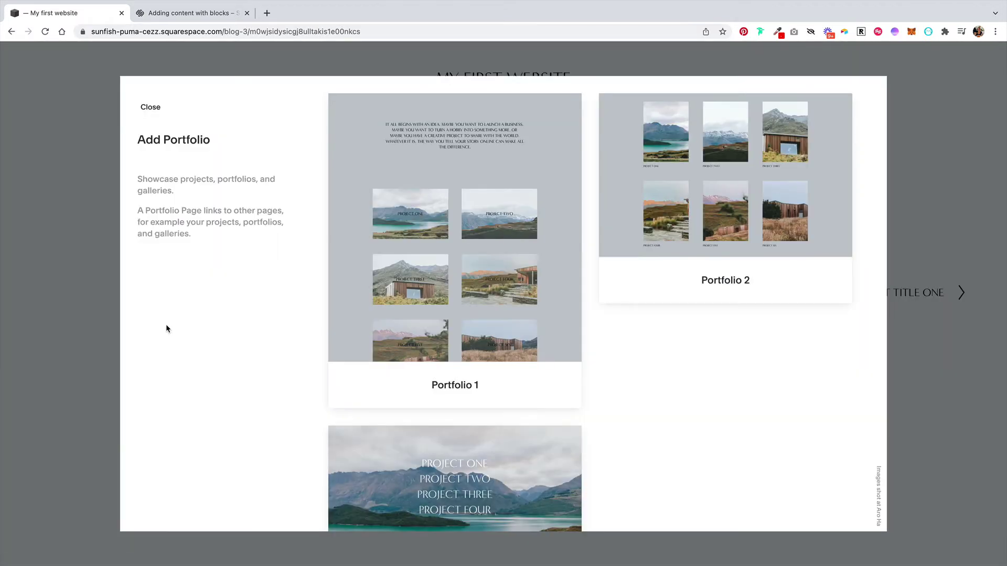
pyautogui.click(448, 305)
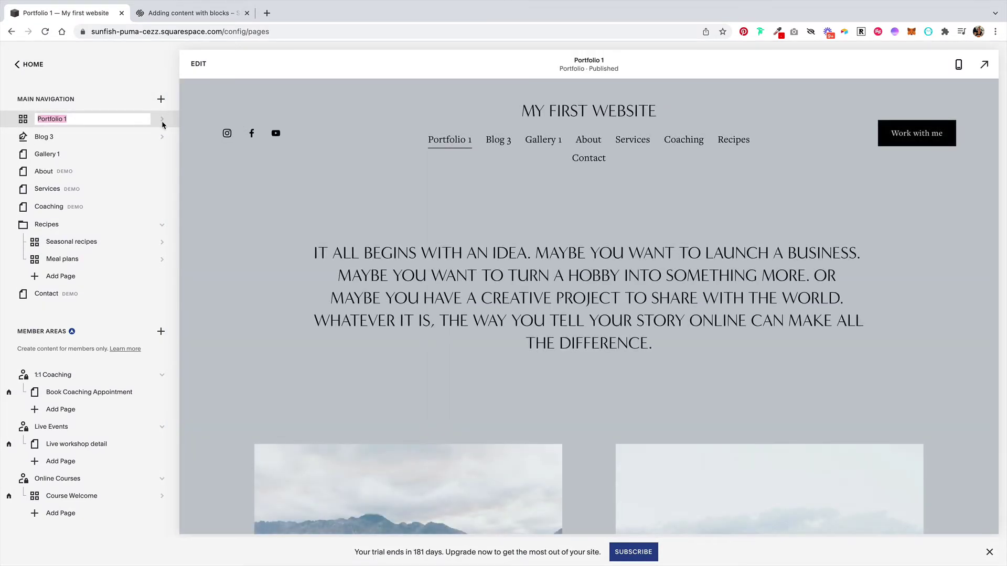
# Expand Portfolio 1's projects, dismiss the project templates without adding one, and open Project One
pyautogui.click(163, 123)
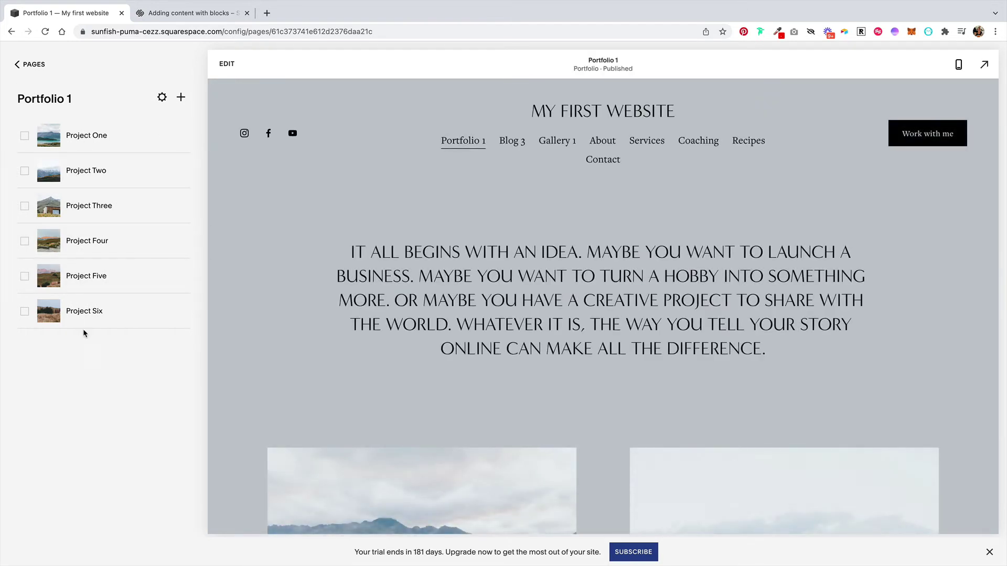
pyautogui.click(181, 98)
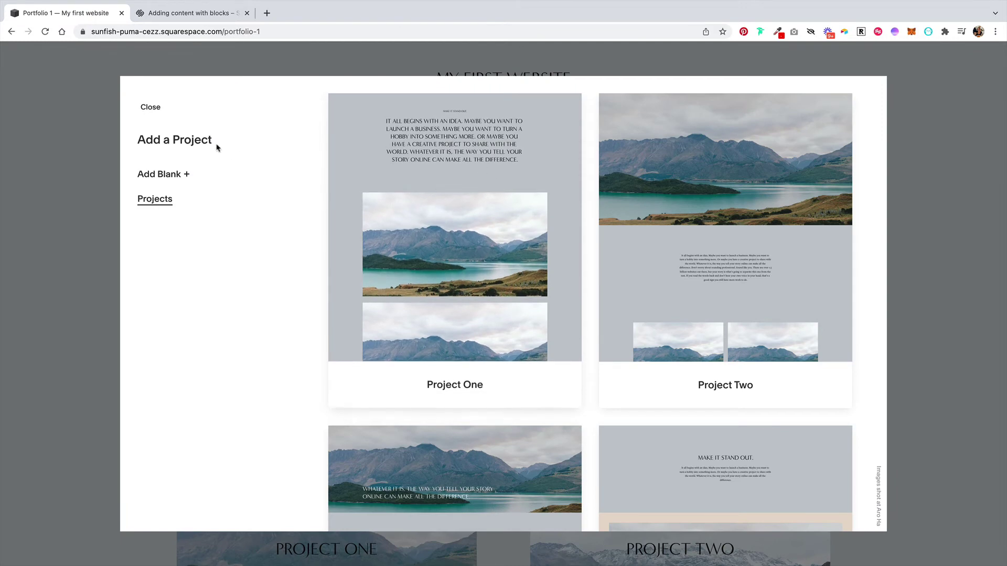
pyautogui.click(150, 107)
pyautogui.click(90, 137)
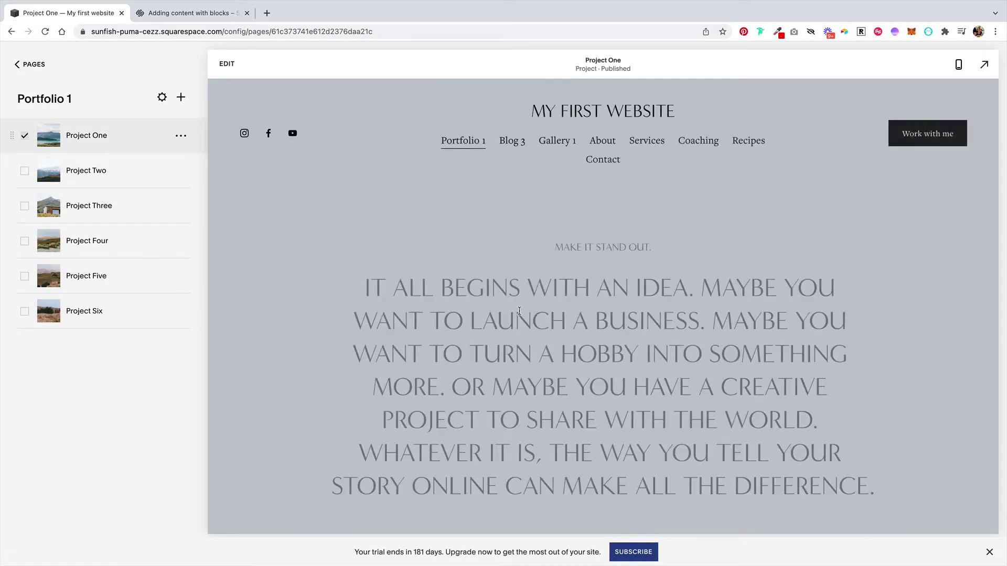
pyautogui.scroll(-3, 523, 285)
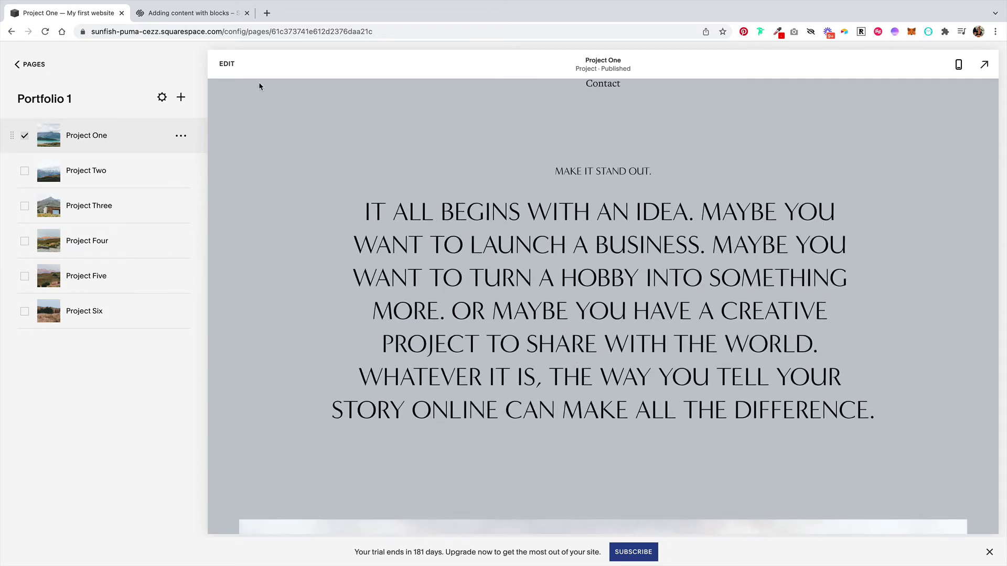
# Inspect Project One's six-image gallery in edit mode, exit unchanged, and return to Pages
pyautogui.click(227, 64)
pyautogui.scroll(-6, 508, 335)
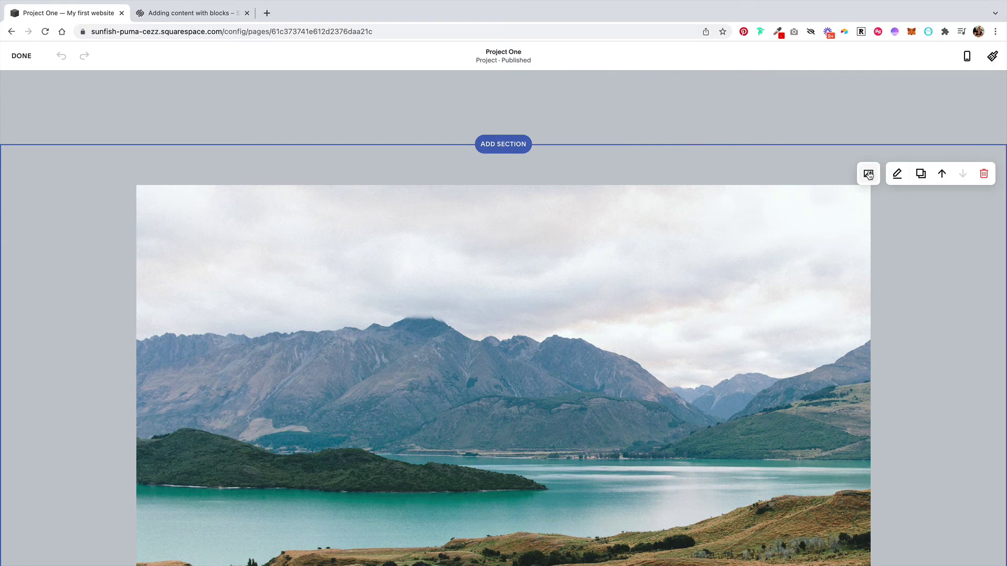
pyautogui.click(870, 173)
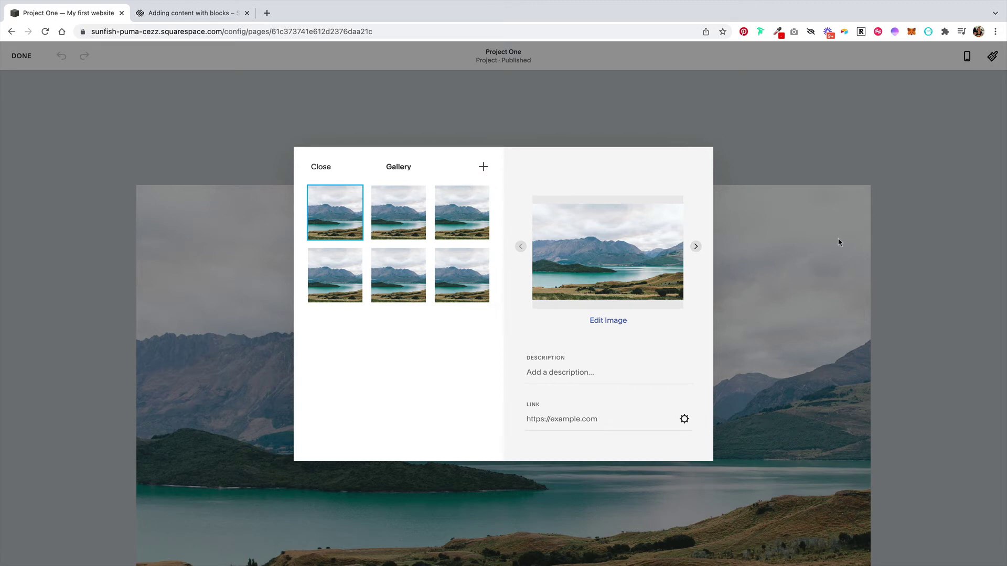
pyautogui.click(914, 240)
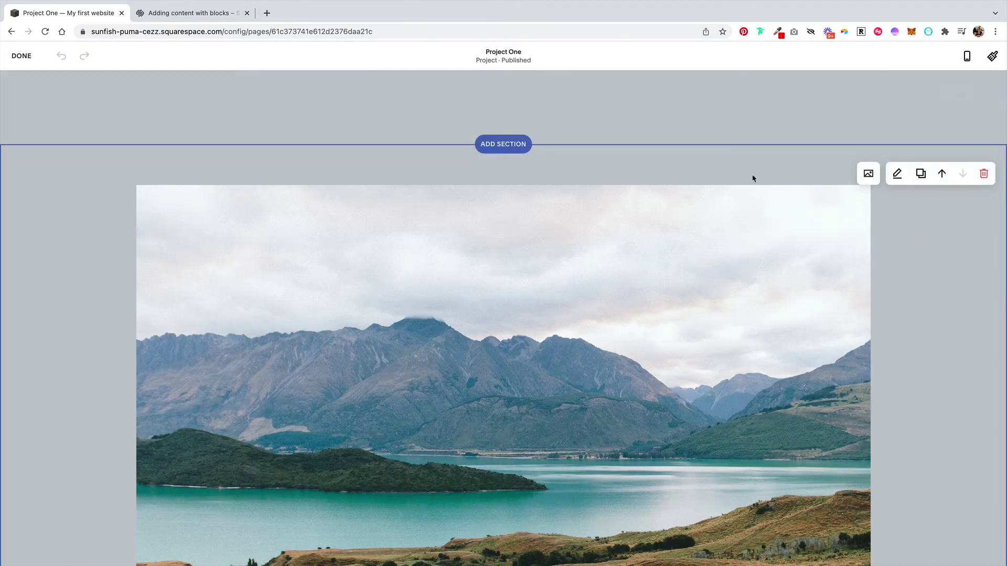
pyautogui.click(24, 56)
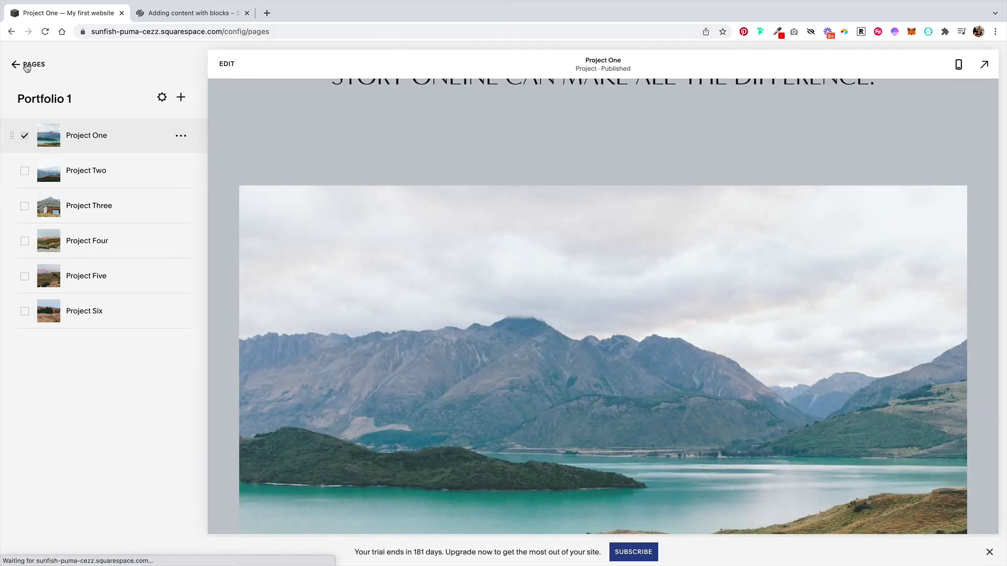
pyautogui.click(28, 65)
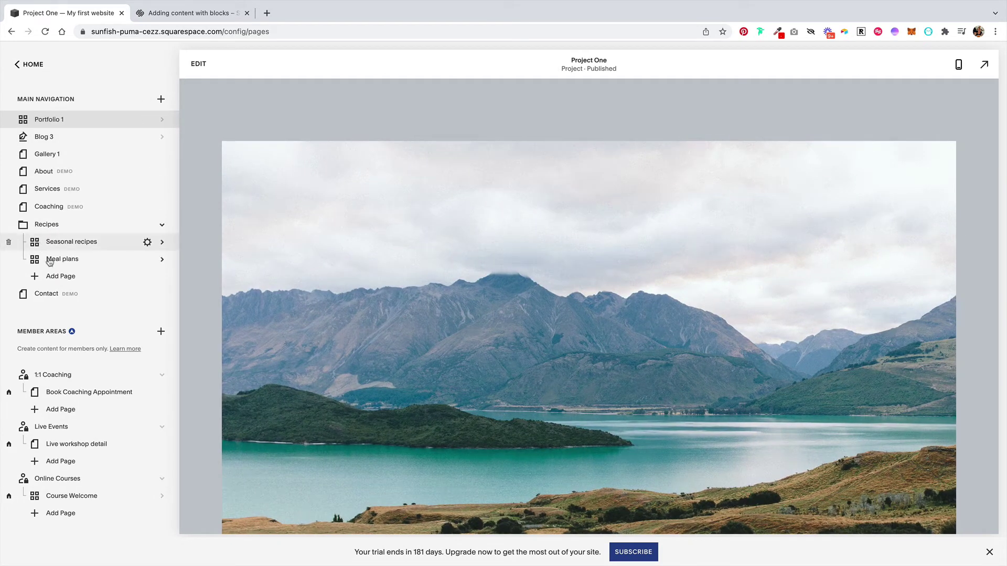
# Add a blank page named New Page and start adding a section to it
pyautogui.click(160, 100)
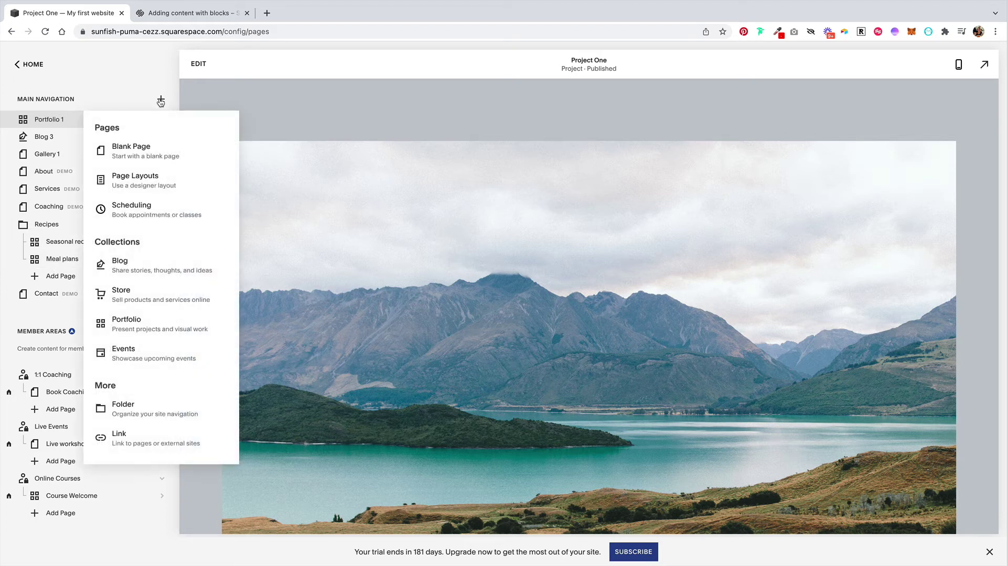
pyautogui.click(140, 150)
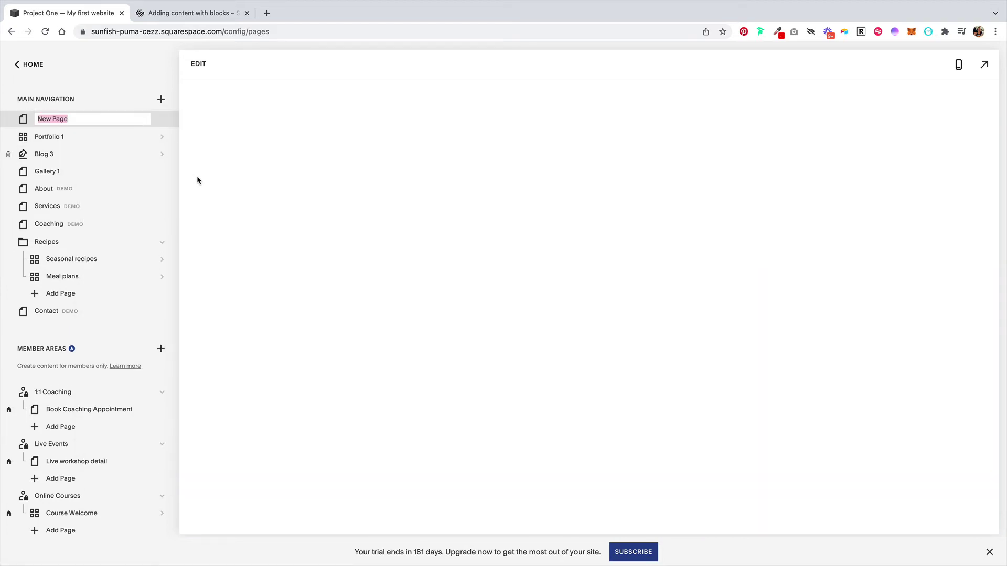
pyautogui.press('Return')
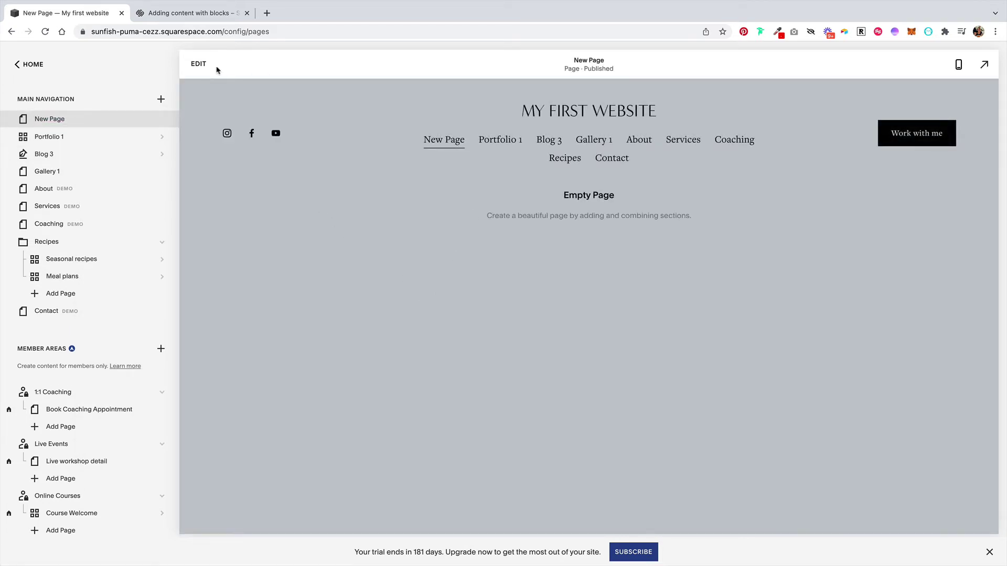
pyautogui.click(200, 64)
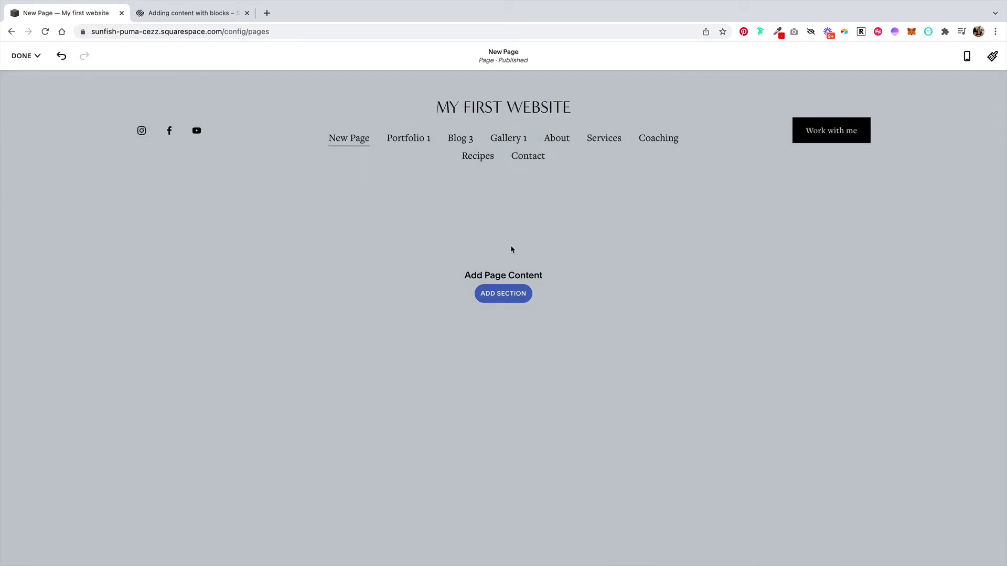
pyautogui.click(503, 294)
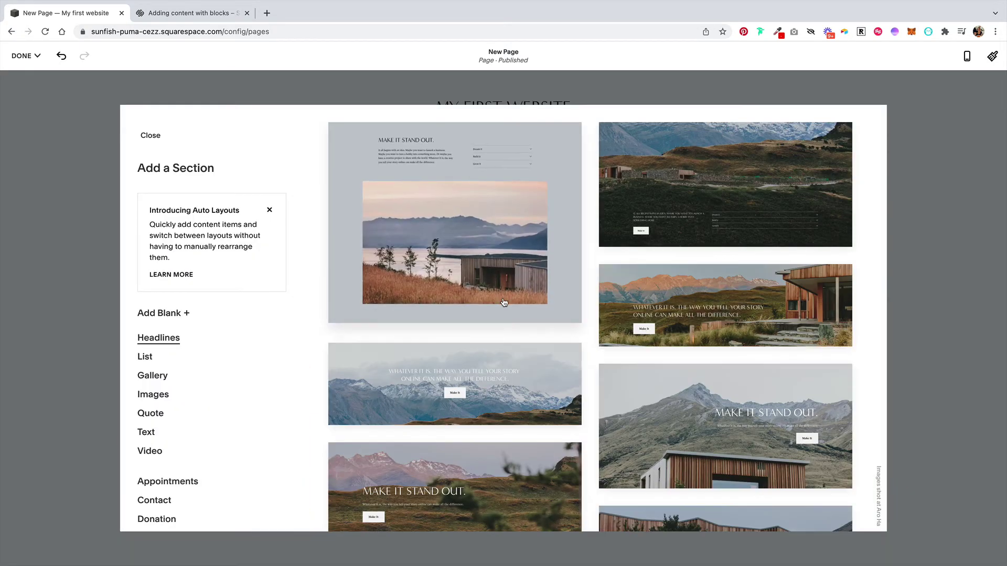
# Insert a Grid gallery block of placeholder images into New Page's blank section
pyautogui.click(178, 321)
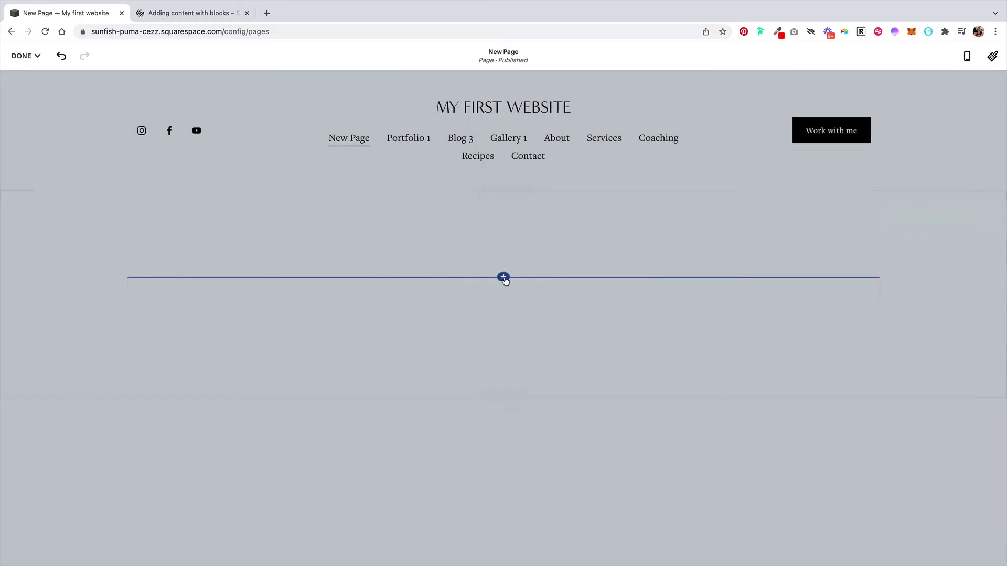
pyautogui.click(503, 278)
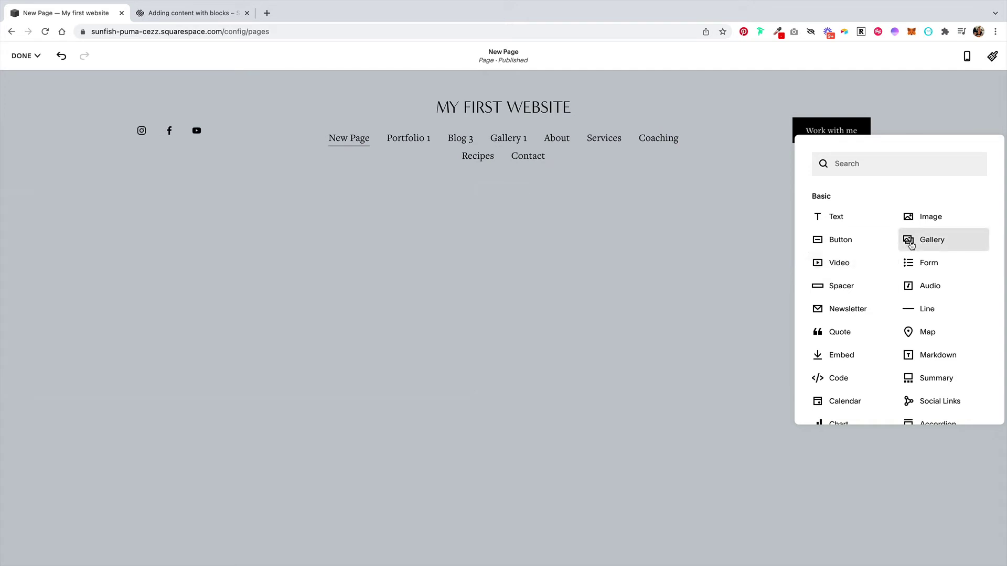
pyautogui.click(912, 241)
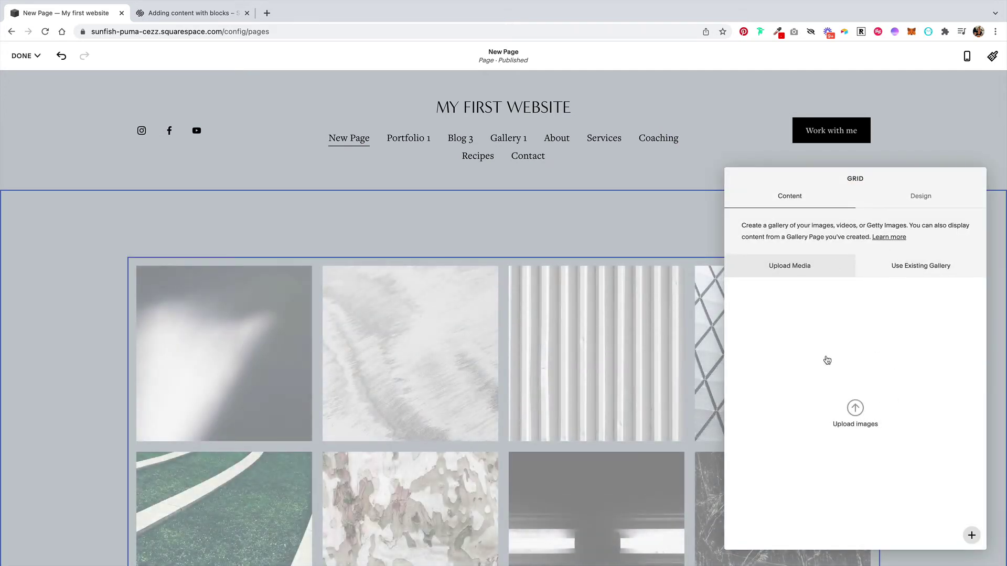
pyautogui.click(906, 260)
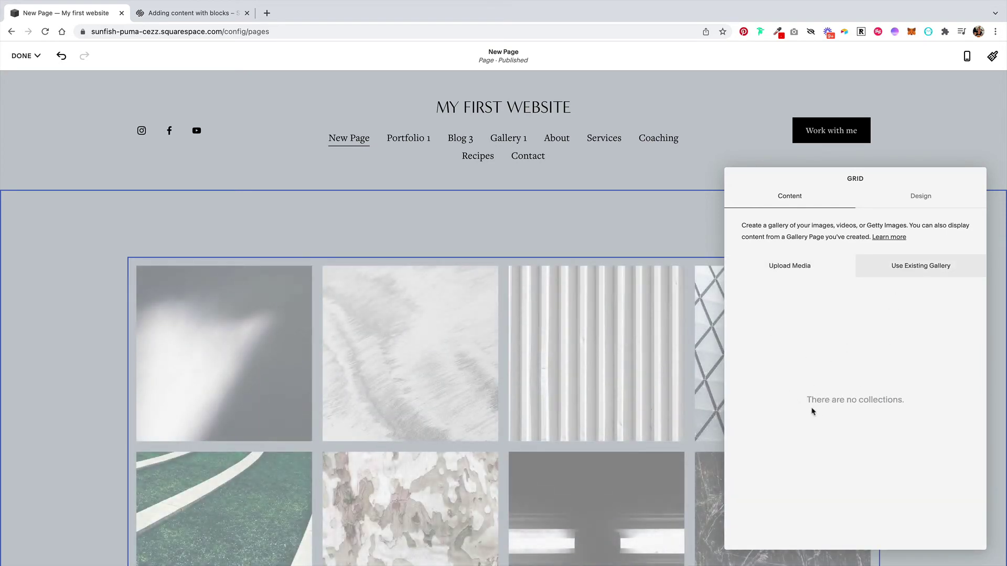
# Insert a summary block below the gallery that draws from the Blog posts page
pyautogui.click(547, 231)
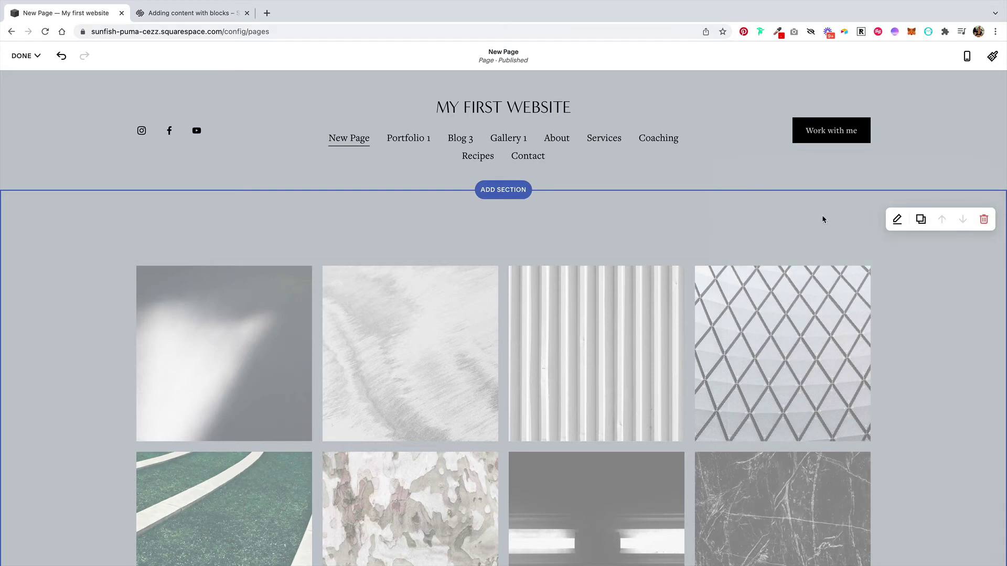
pyautogui.click(503, 258)
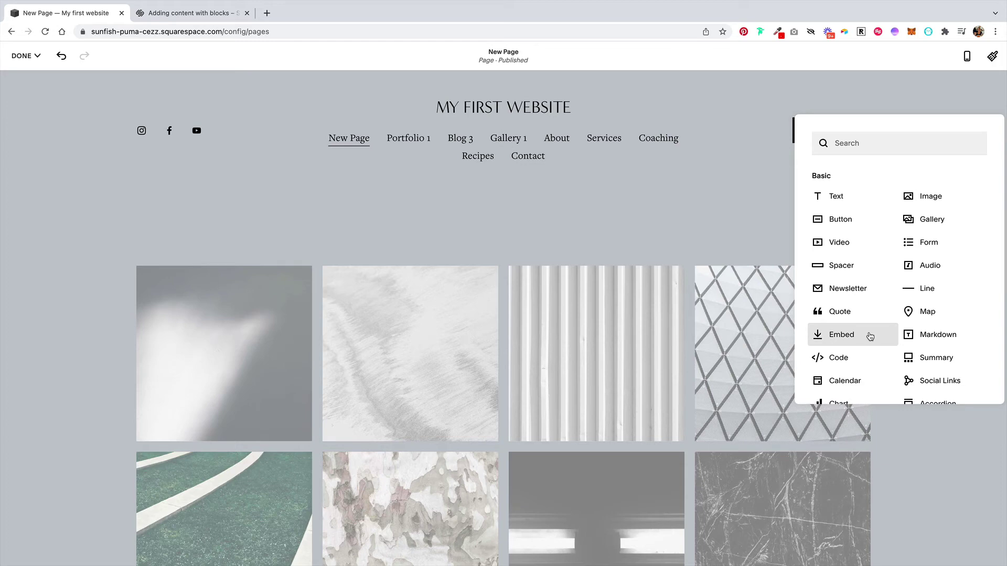
pyautogui.click(922, 358)
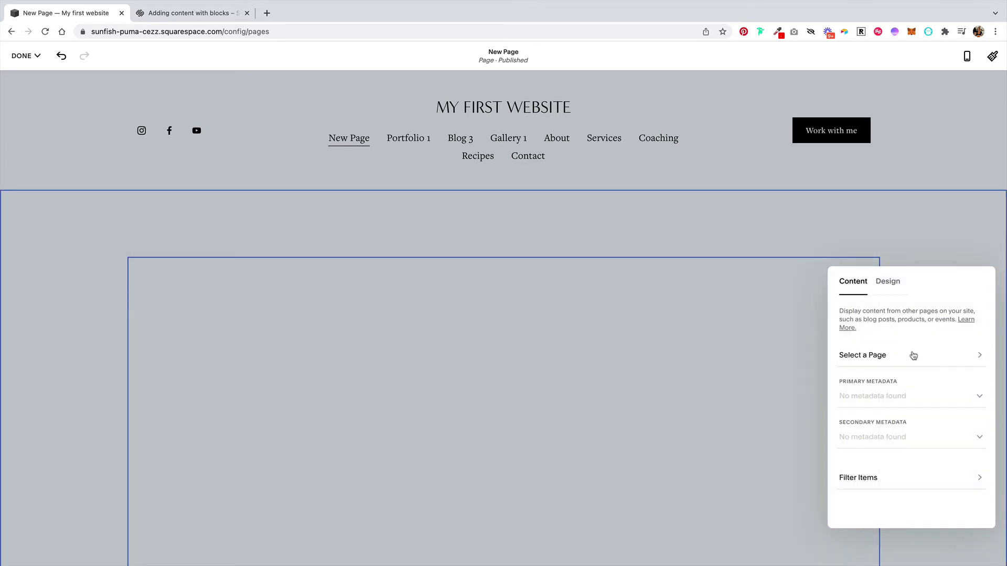
pyautogui.click(947, 355)
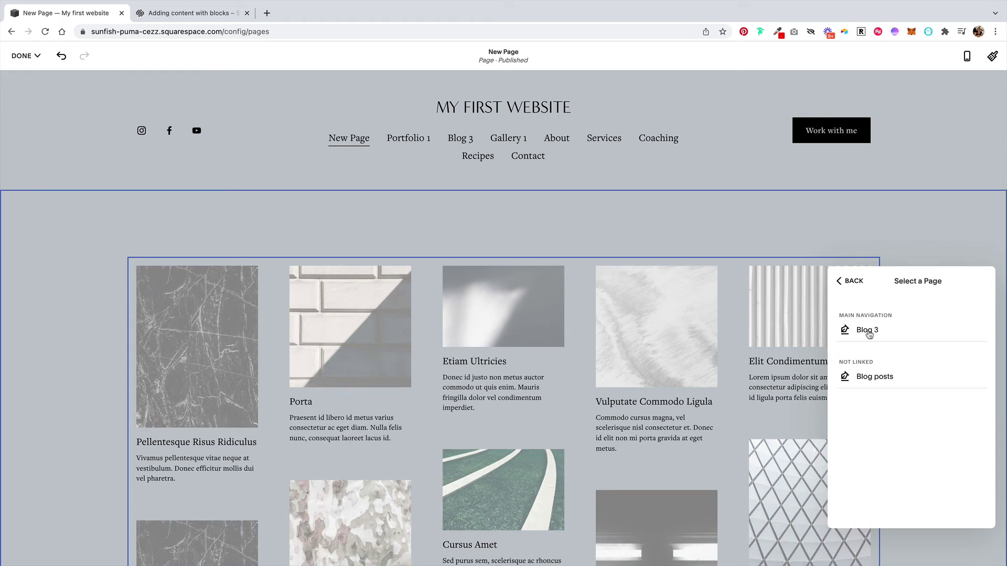
pyautogui.click(867, 332)
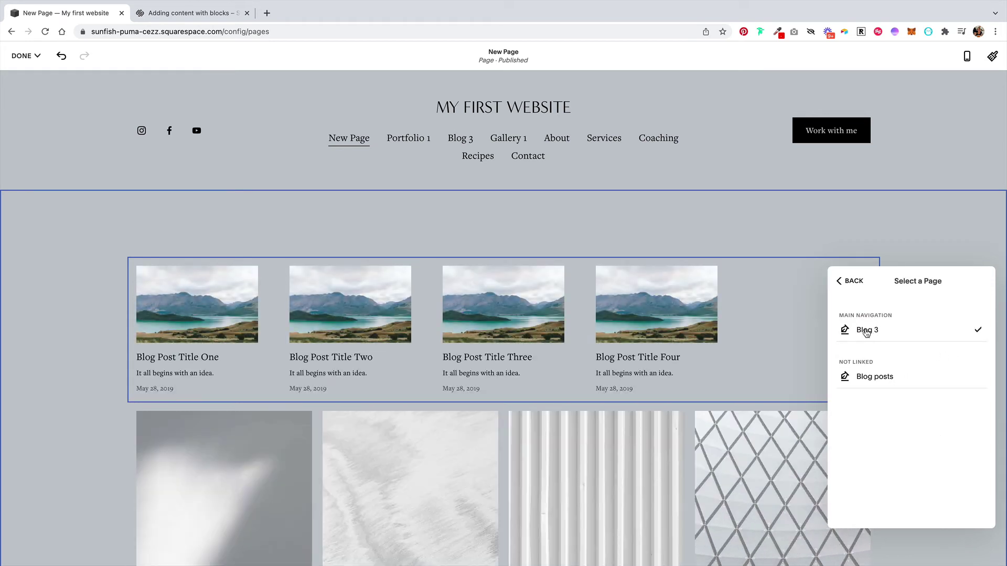
pyautogui.click(870, 378)
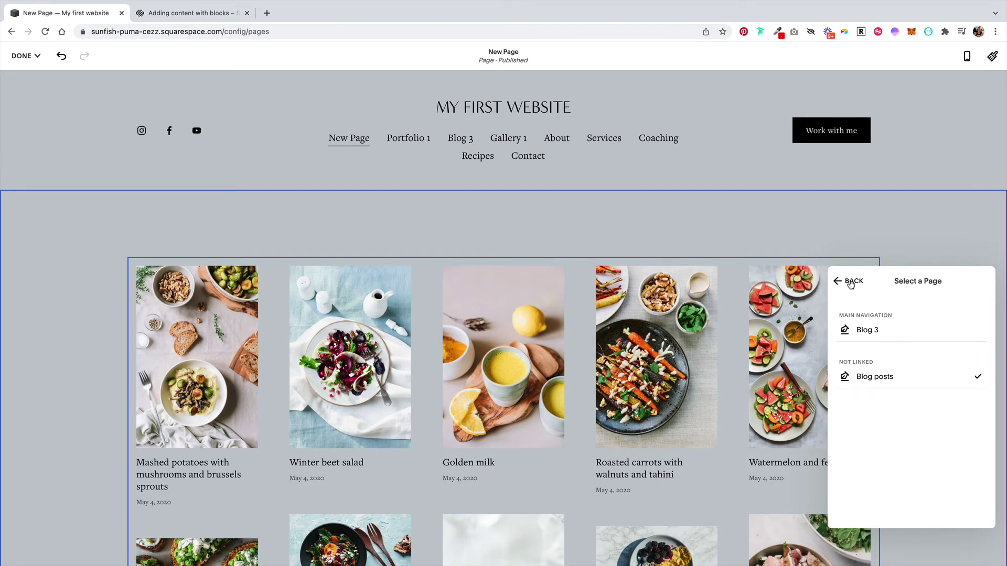
pyautogui.click(851, 282)
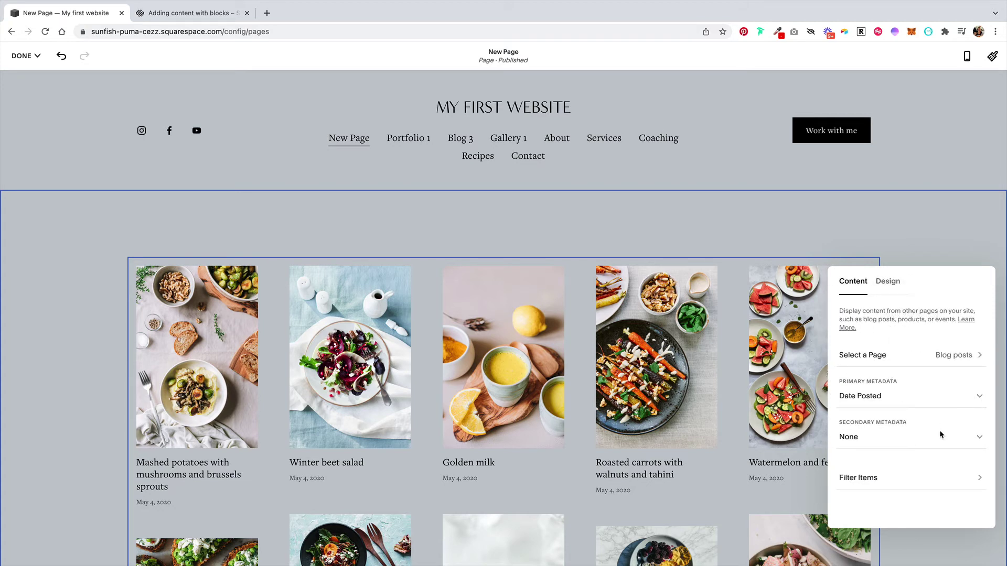
# Leave category and tag filters at None and Featured Only off, then close the settings
pyautogui.click(983, 481)
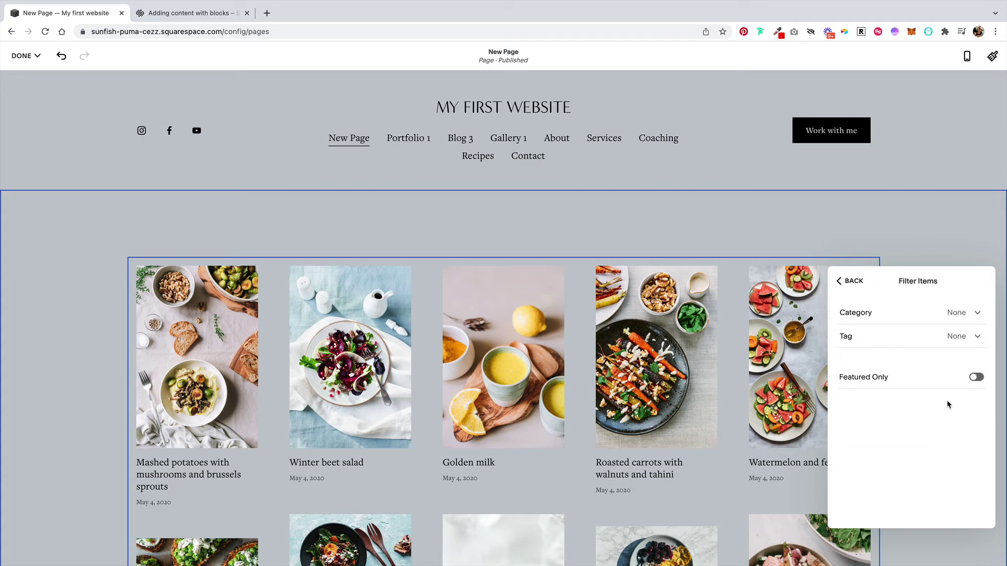
pyautogui.click(958, 315)
pyautogui.click(958, 314)
pyautogui.click(967, 342)
pyautogui.click(968, 344)
pyautogui.click(978, 378)
pyautogui.click(977, 377)
pyautogui.click(855, 283)
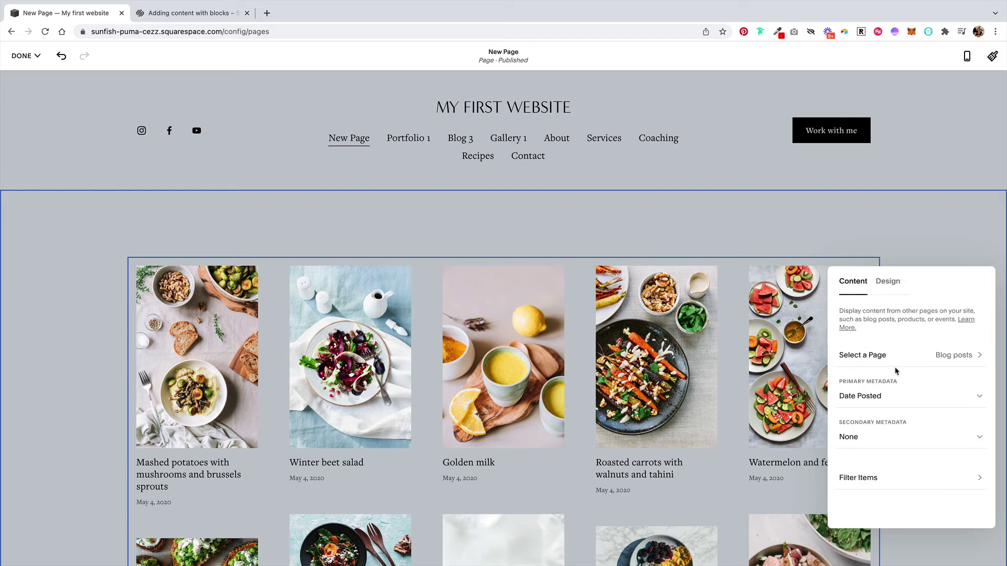
pyautogui.click(885, 362)
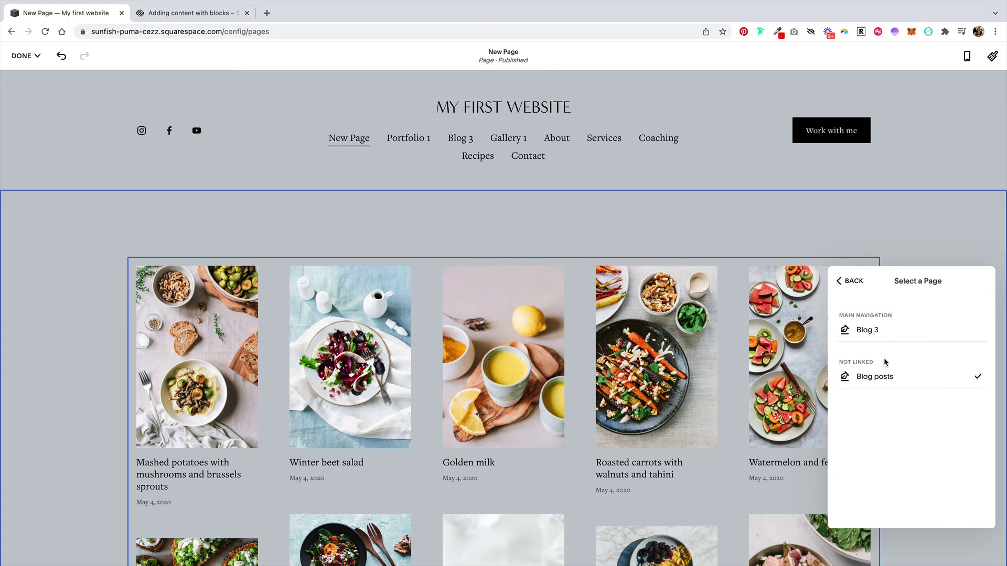
pyautogui.click(839, 279)
pyautogui.click(776, 227)
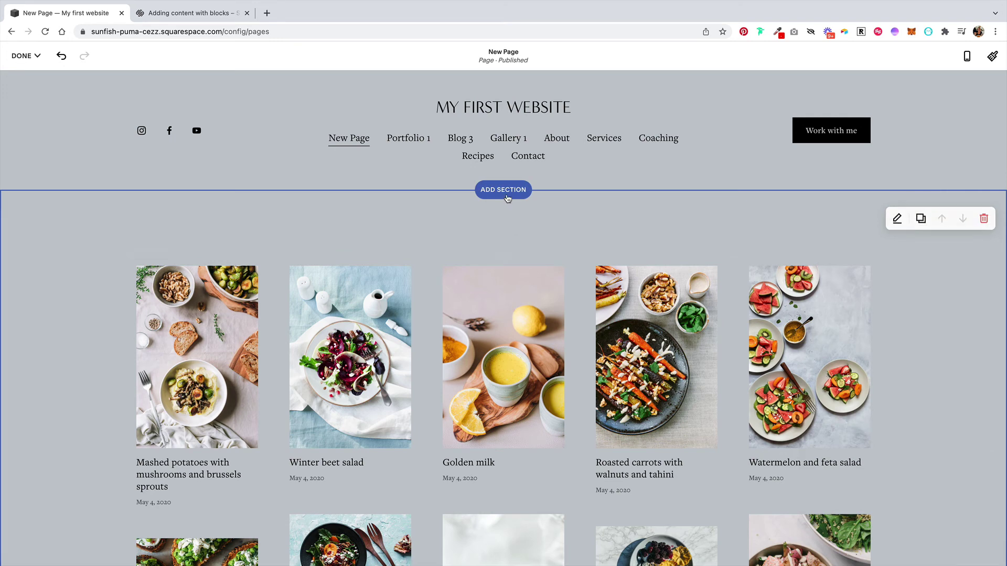
# Add a List carousel section with Dream It, Build It, Grow It and Sell It items
pyautogui.click(505, 191)
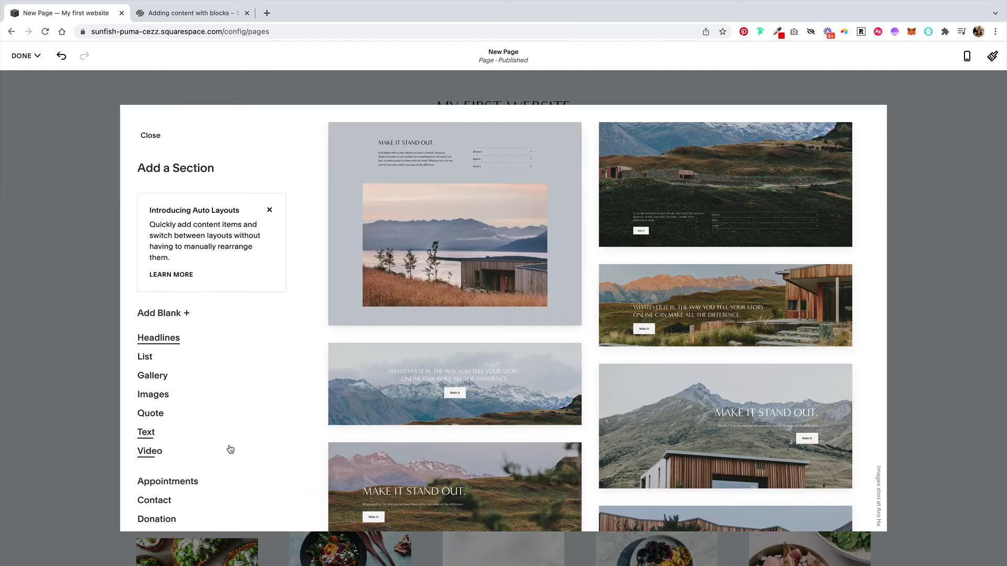
pyautogui.click(143, 358)
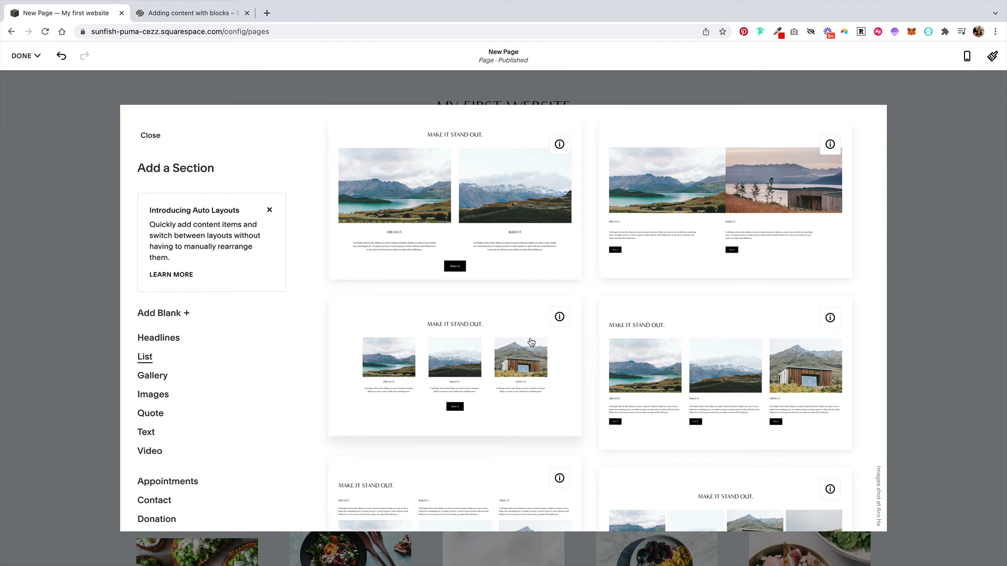
pyautogui.scroll(-15, 486, 374)
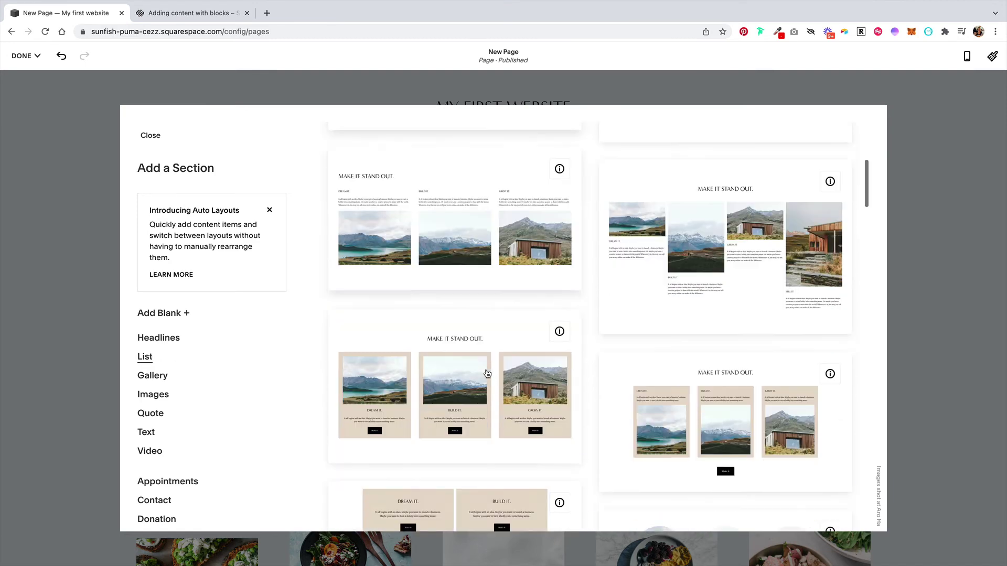
pyautogui.scroll(-5, 487, 374)
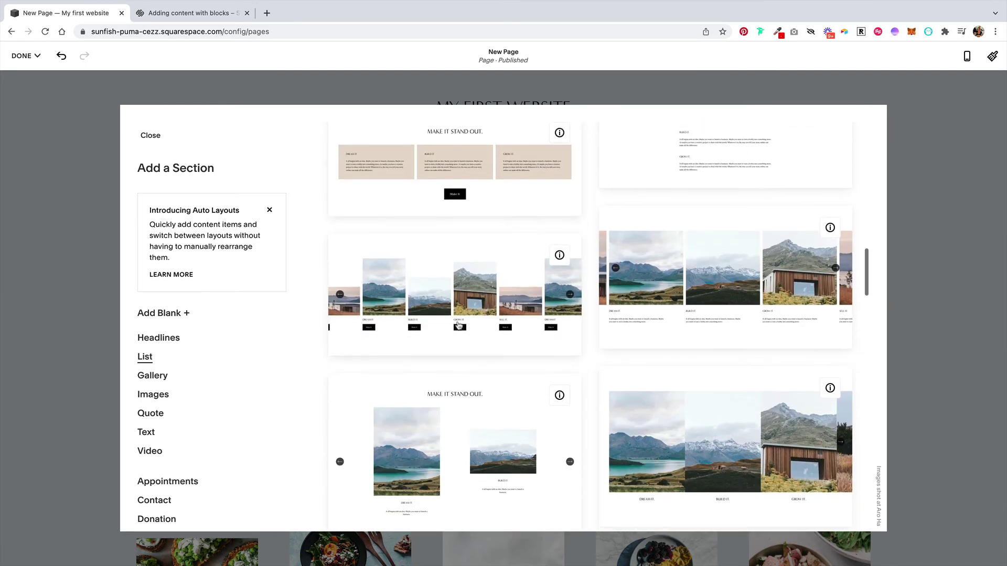
pyautogui.click(449, 295)
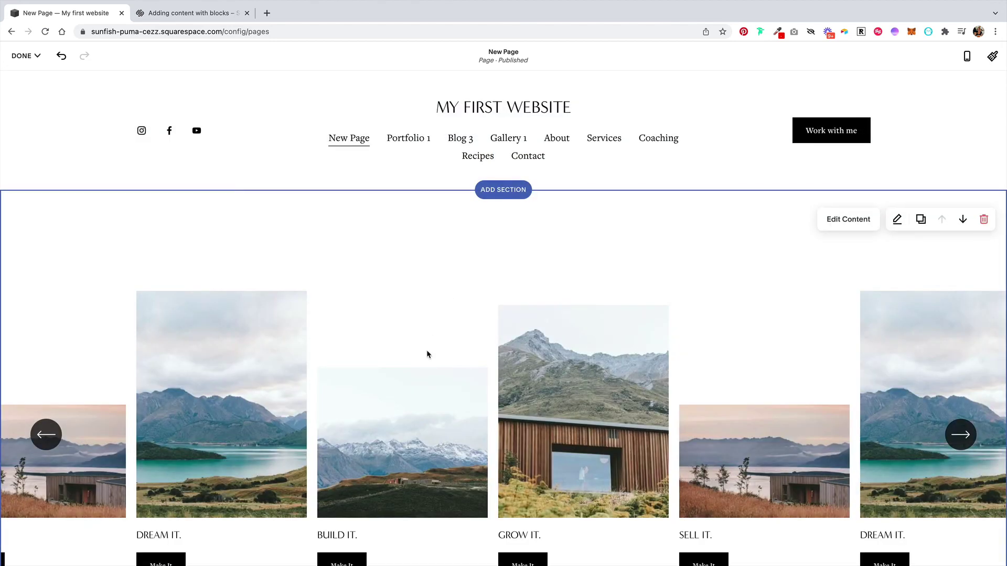
pyautogui.scroll(-2, 427, 351)
pyautogui.scroll(1, 430, 360)
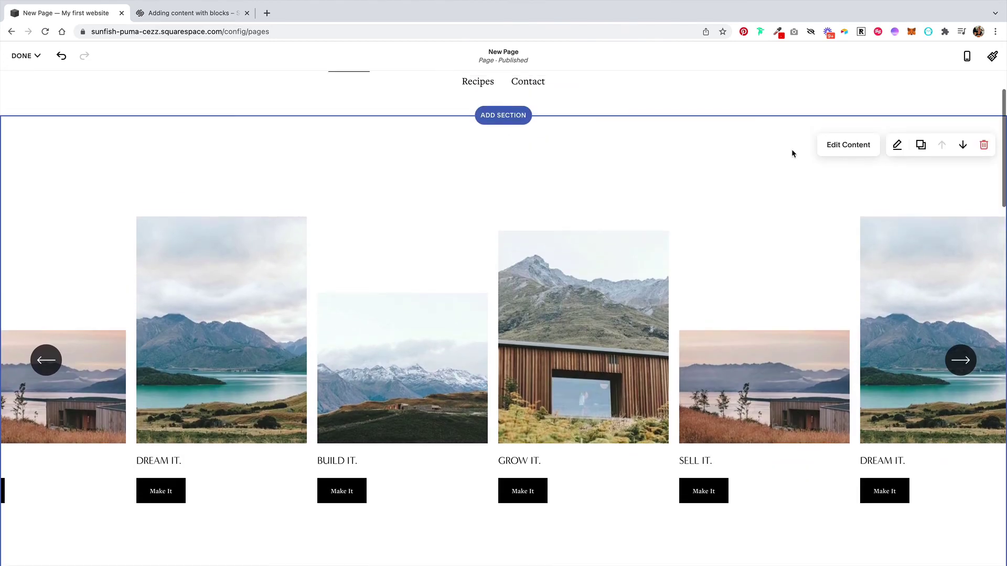
pyautogui.click(839, 146)
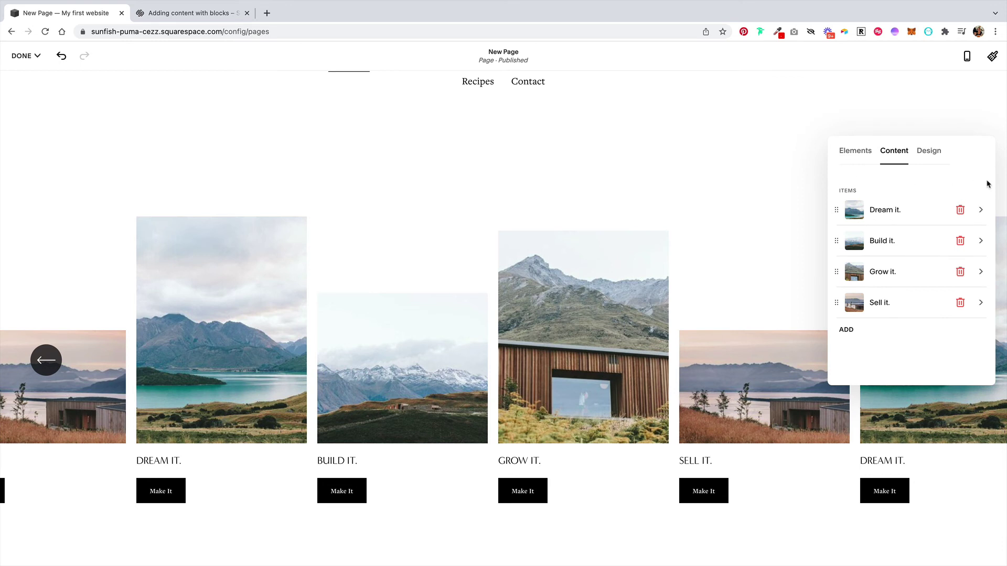
pyautogui.click(980, 212)
pyautogui.scroll(-3, 848, 294)
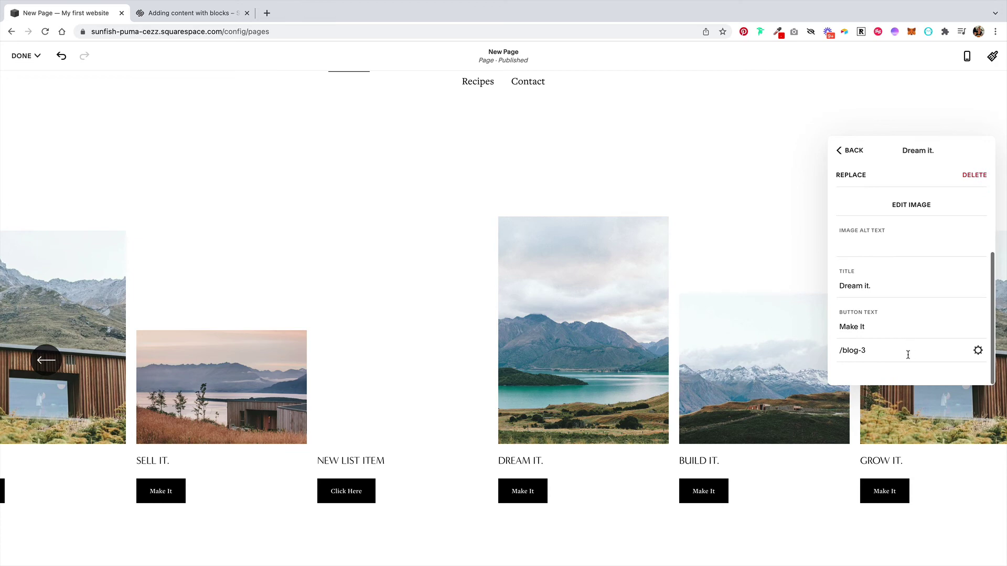
pyautogui.click(978, 350)
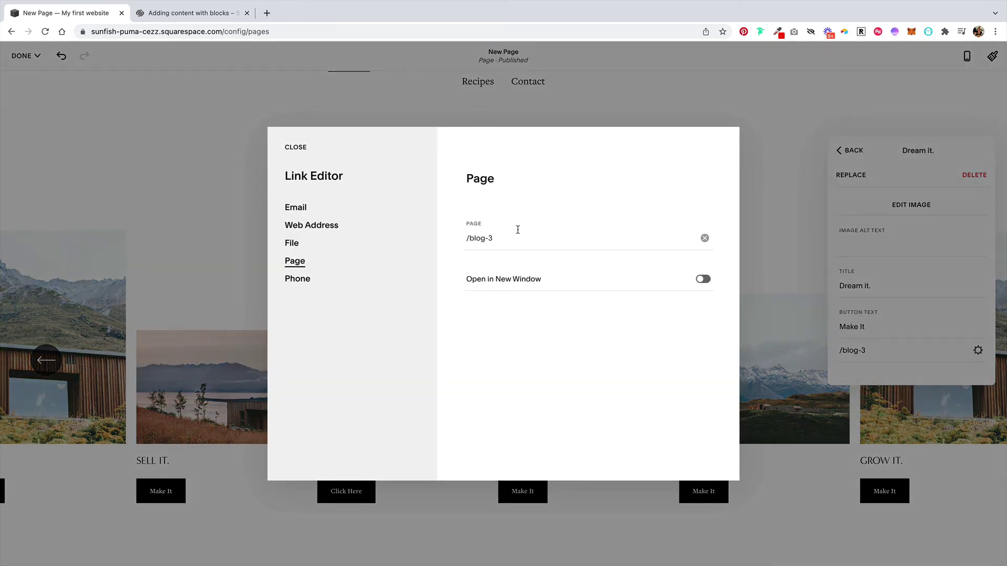
pyautogui.click(329, 229)
pyautogui.click(499, 220)
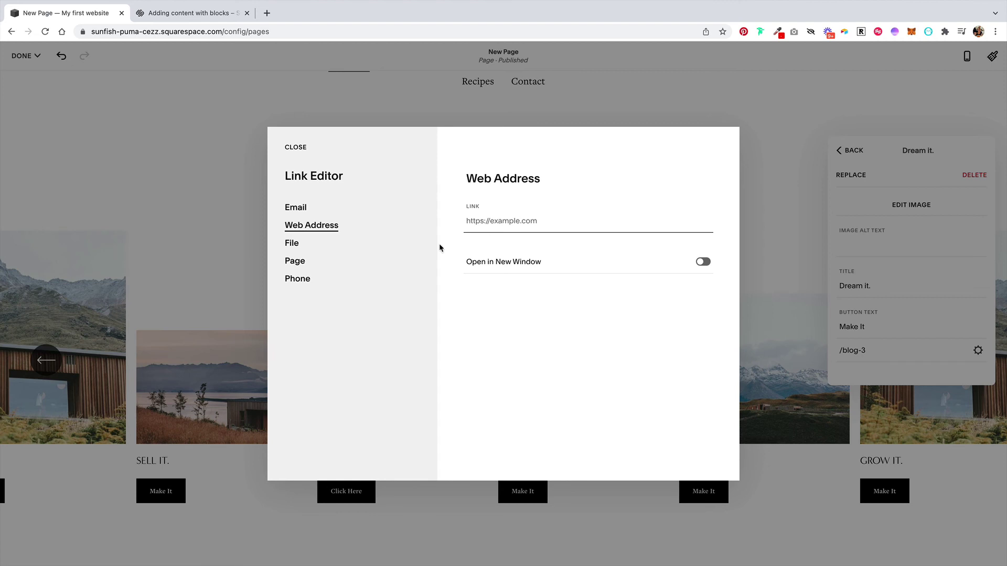
pyautogui.click(322, 260)
pyautogui.click(543, 240)
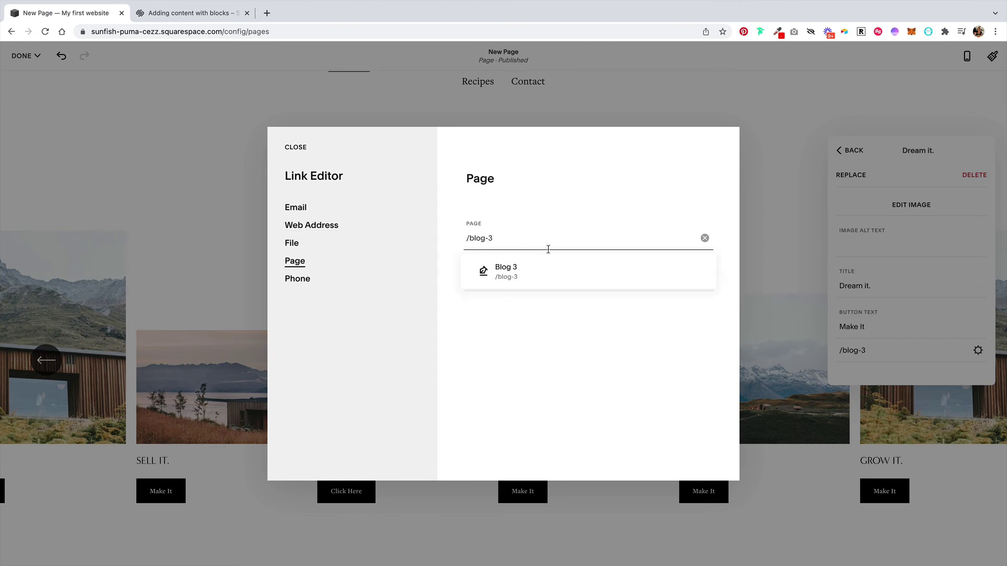
pyautogui.click(548, 265)
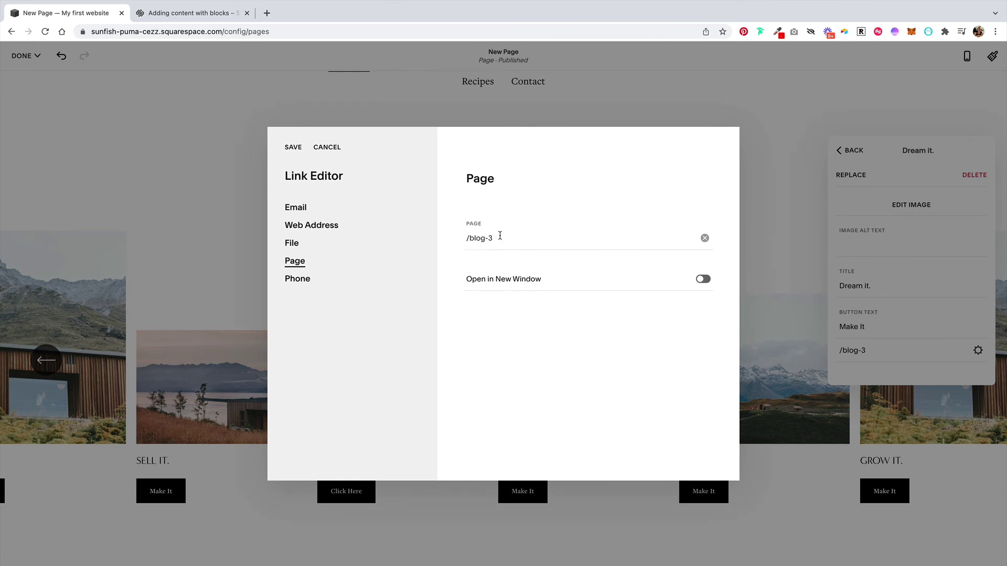
pyautogui.click(311, 226)
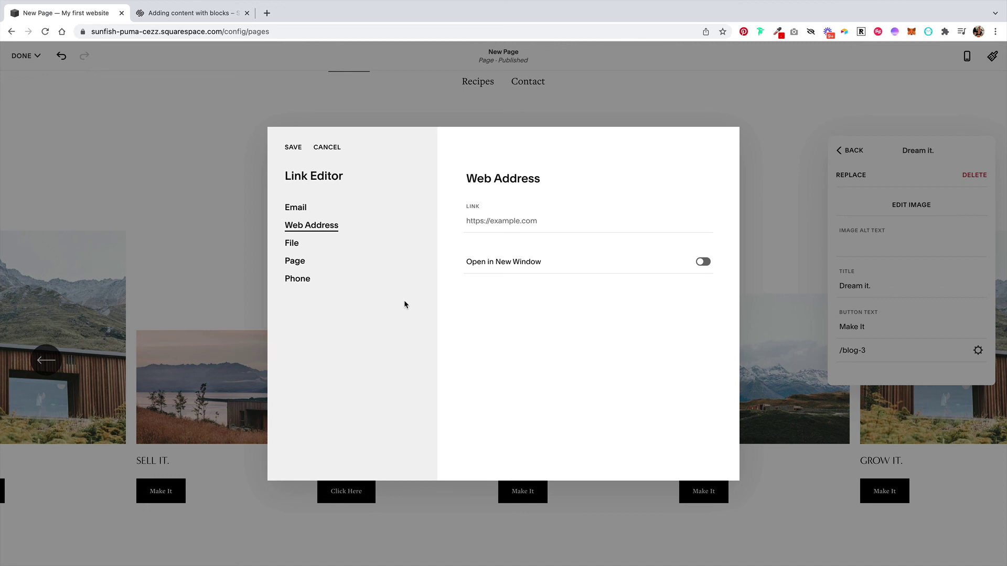
pyautogui.click(327, 148)
pyautogui.click(825, 196)
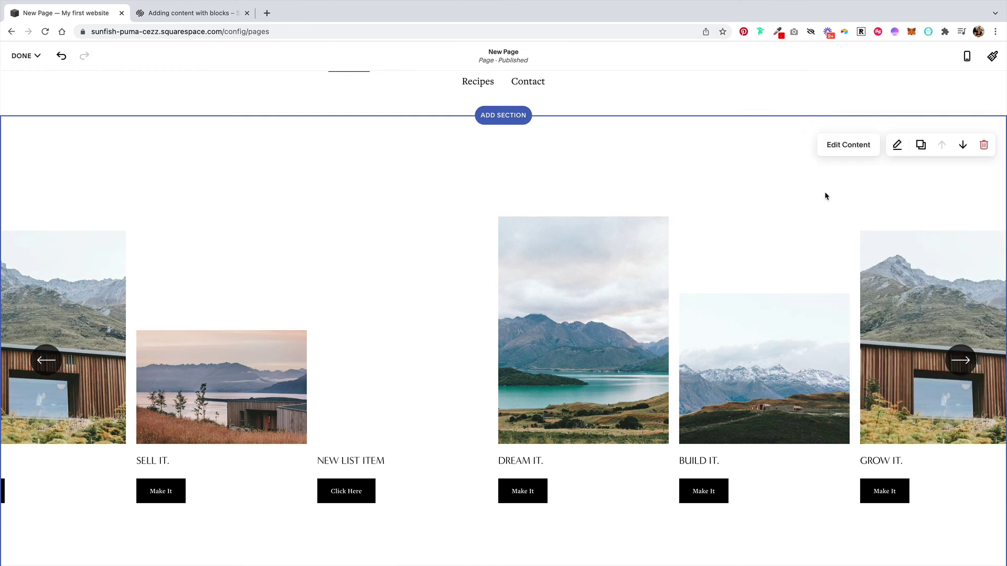
# Insert the four-logo OUR PARTNERS Logo Wall layout and open the first logo's image settings
pyautogui.click(521, 120)
pyautogui.scroll(-6, 215, 441)
pyautogui.click(171, 431)
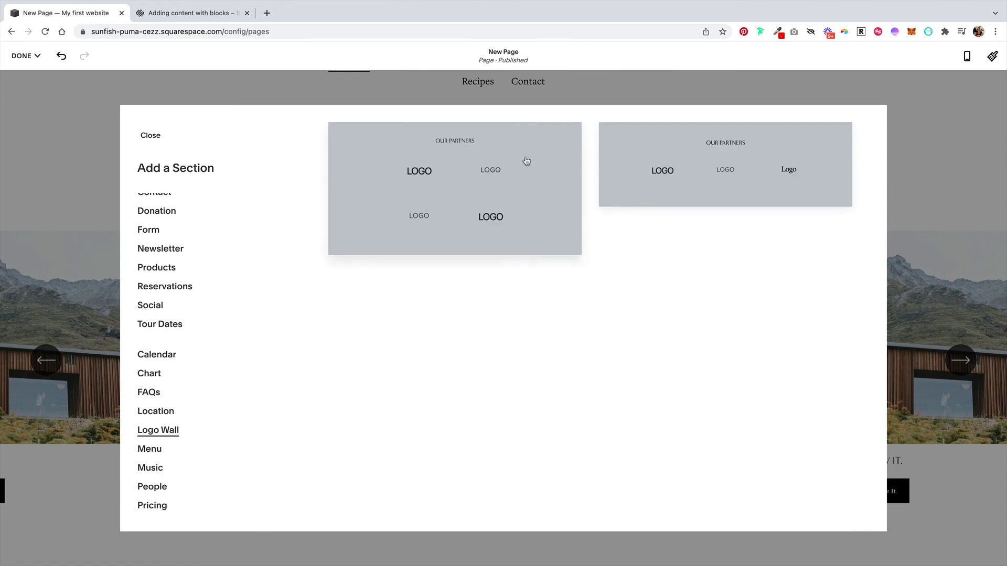
pyautogui.click(468, 183)
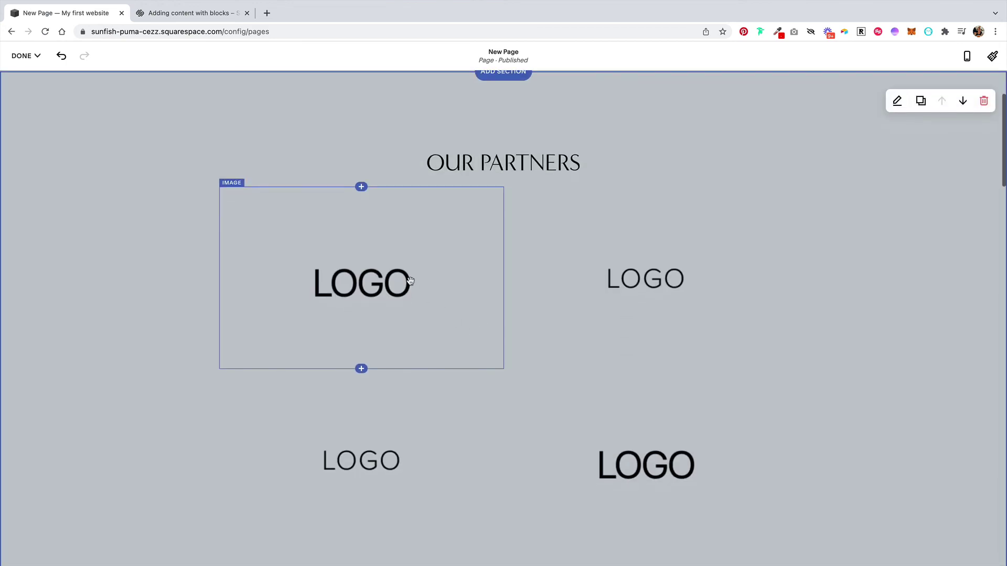
pyautogui.click(368, 283)
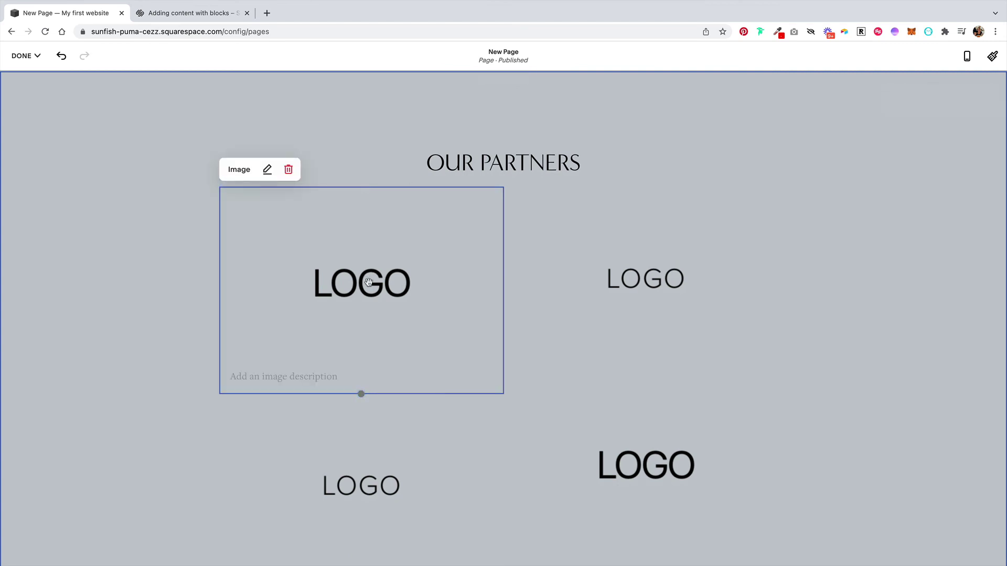
pyautogui.click(266, 169)
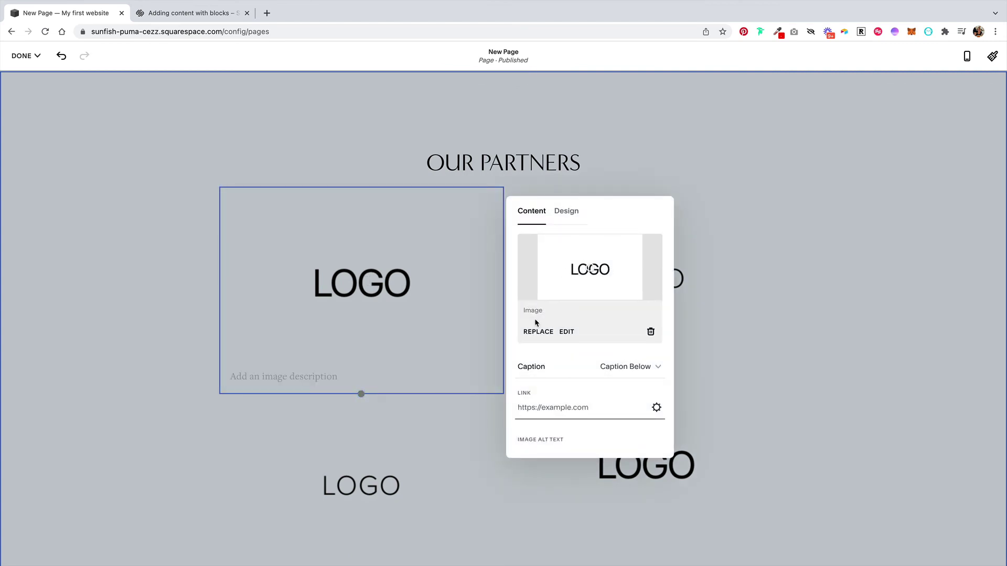